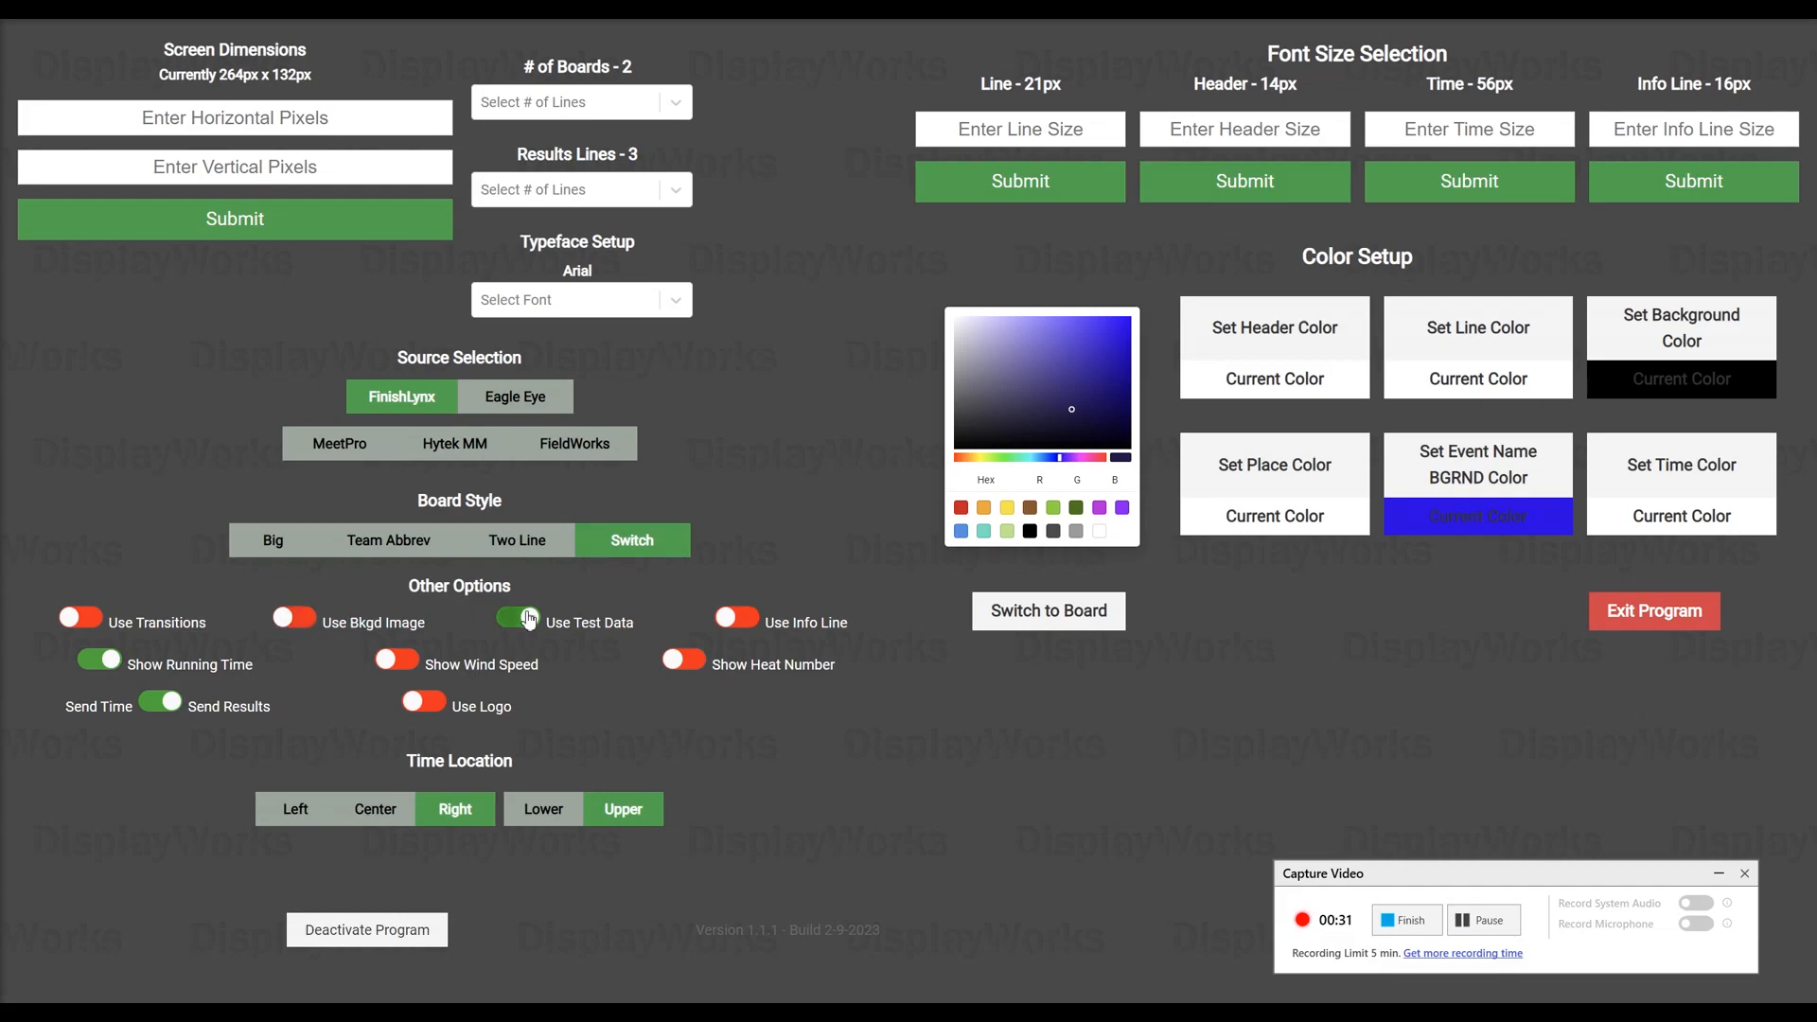
# Step: Turn on the Use Logo option and show the board with the team images
pyautogui.click(753, 621)
pyautogui.click(426, 705)
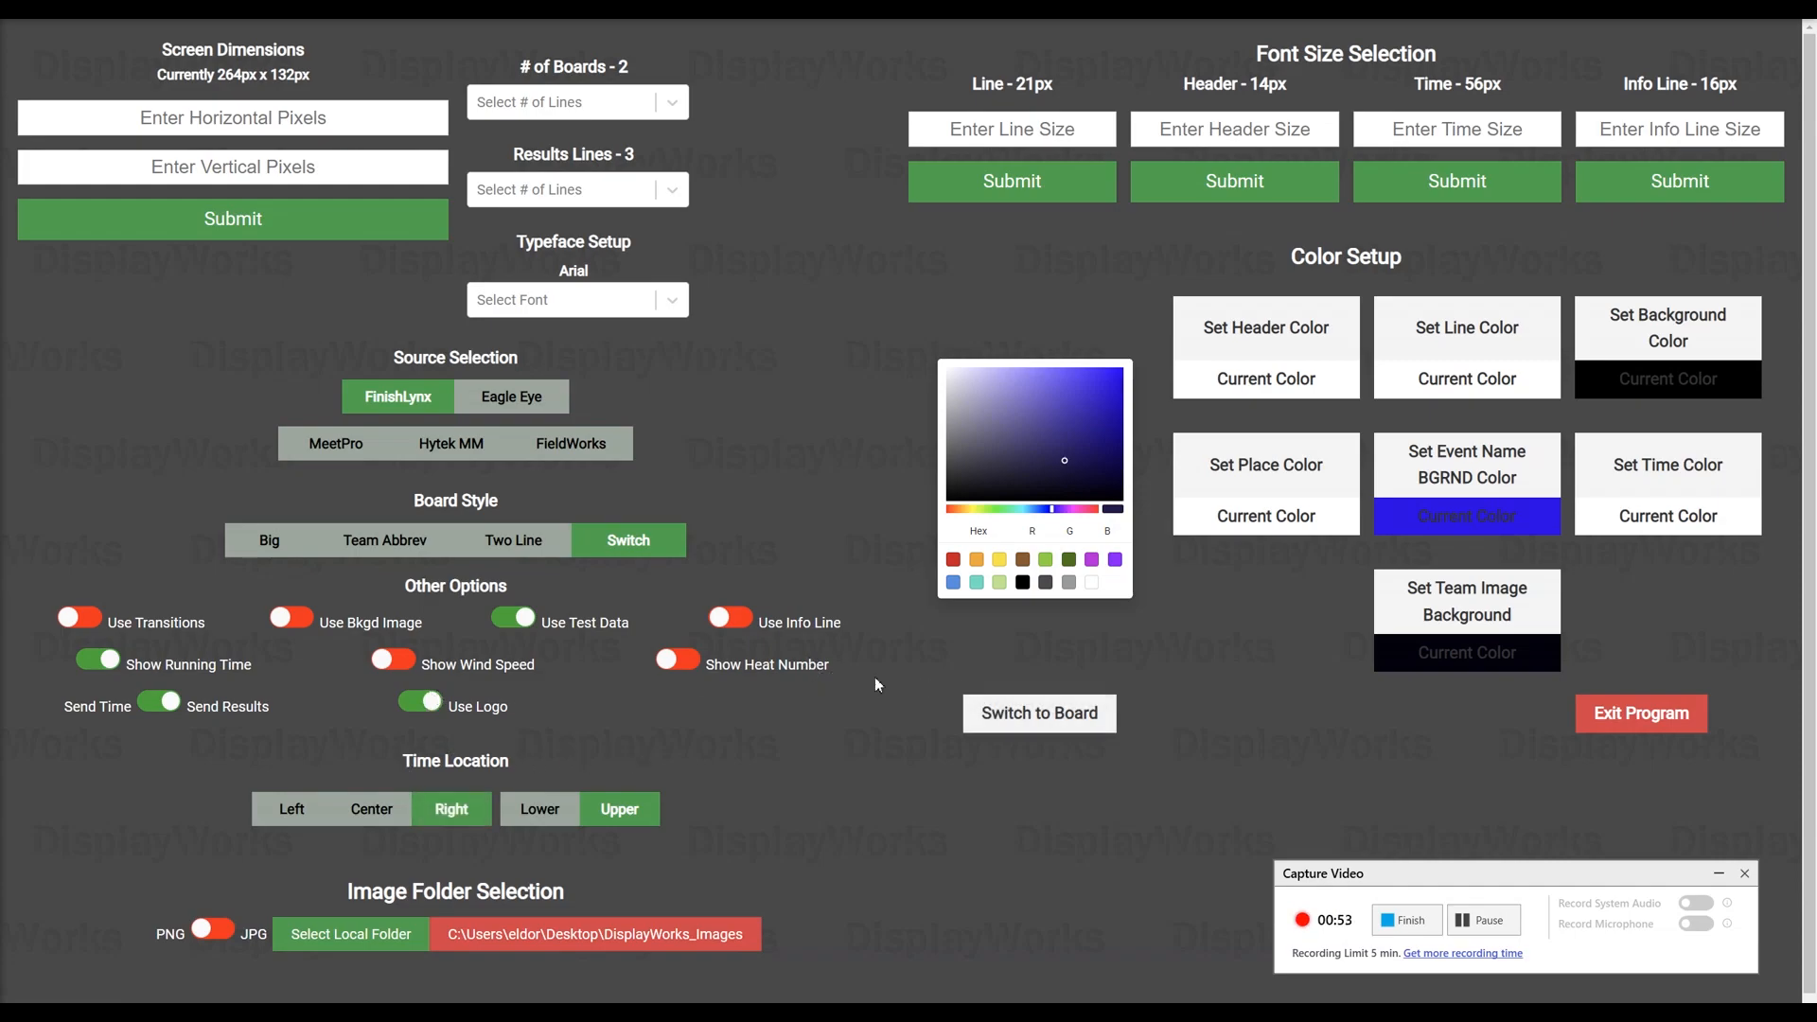
pyautogui.click(1018, 719)
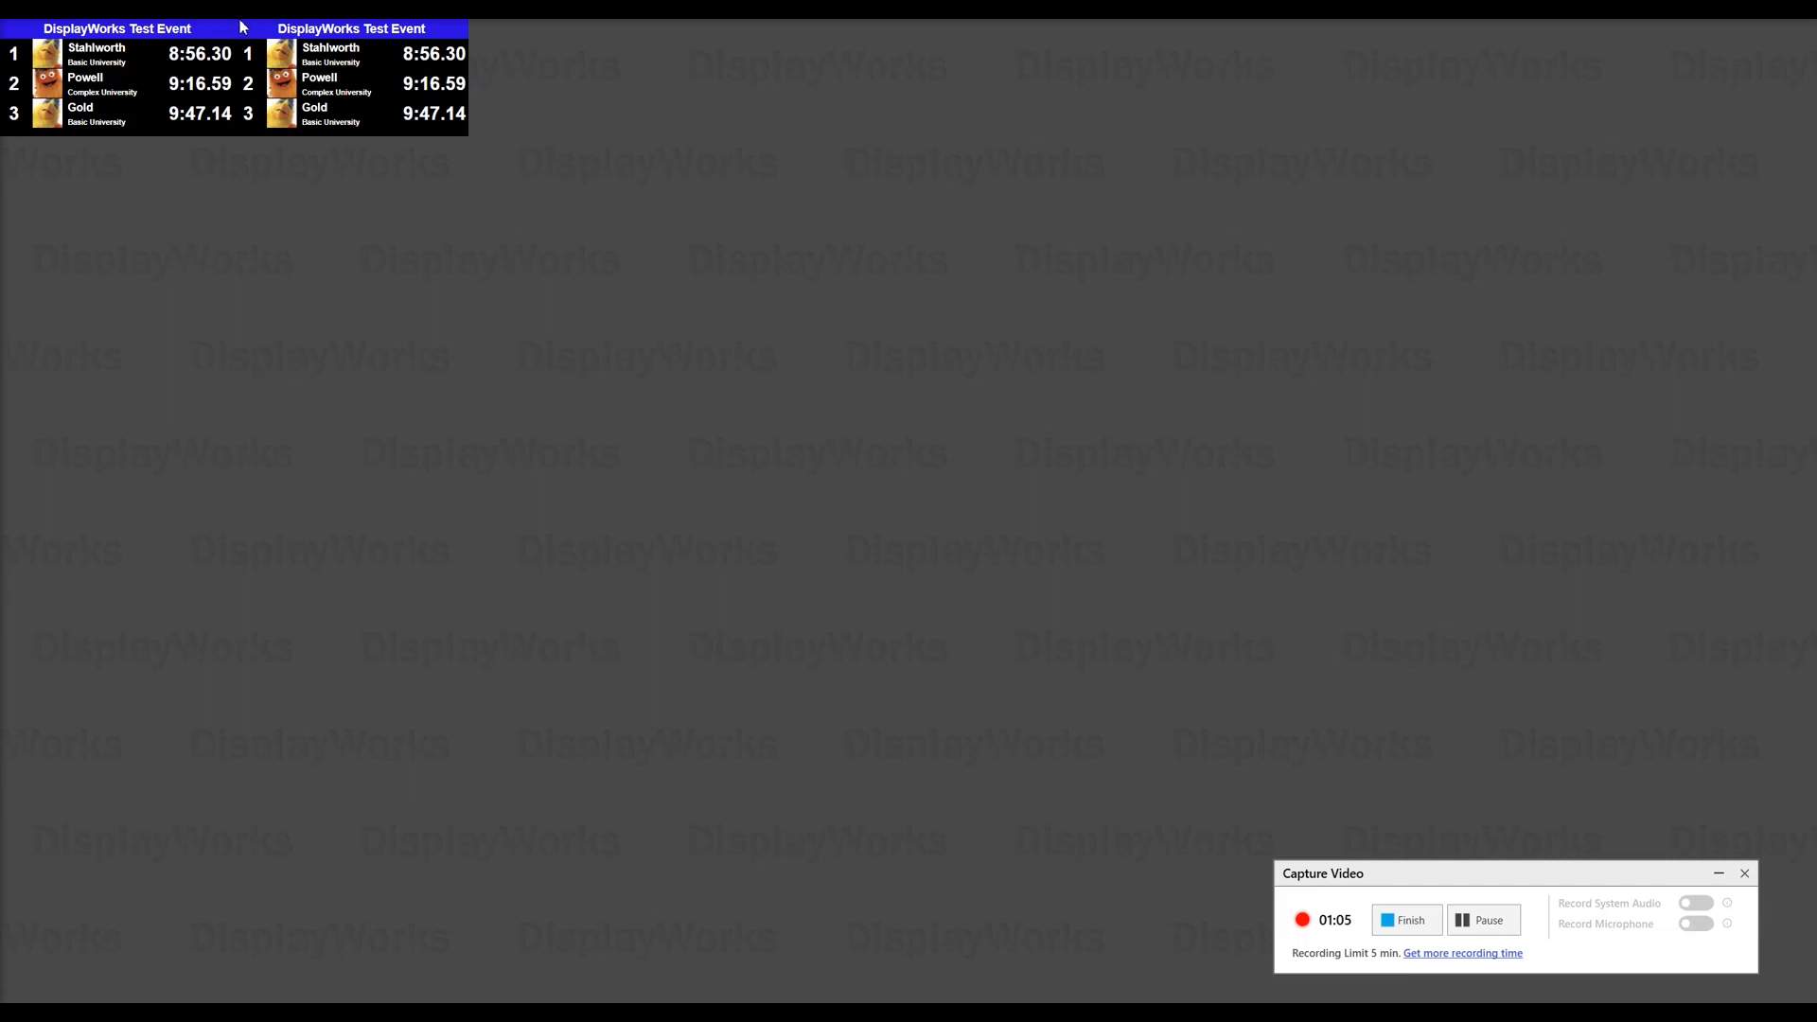
# Step: Return to the settings, set the number of boards to 1 and show the board
pyautogui.click(227, 64)
pyautogui.click(677, 100)
pyautogui.click(620, 142)
pyautogui.click(617, 137)
pyautogui.click(1006, 714)
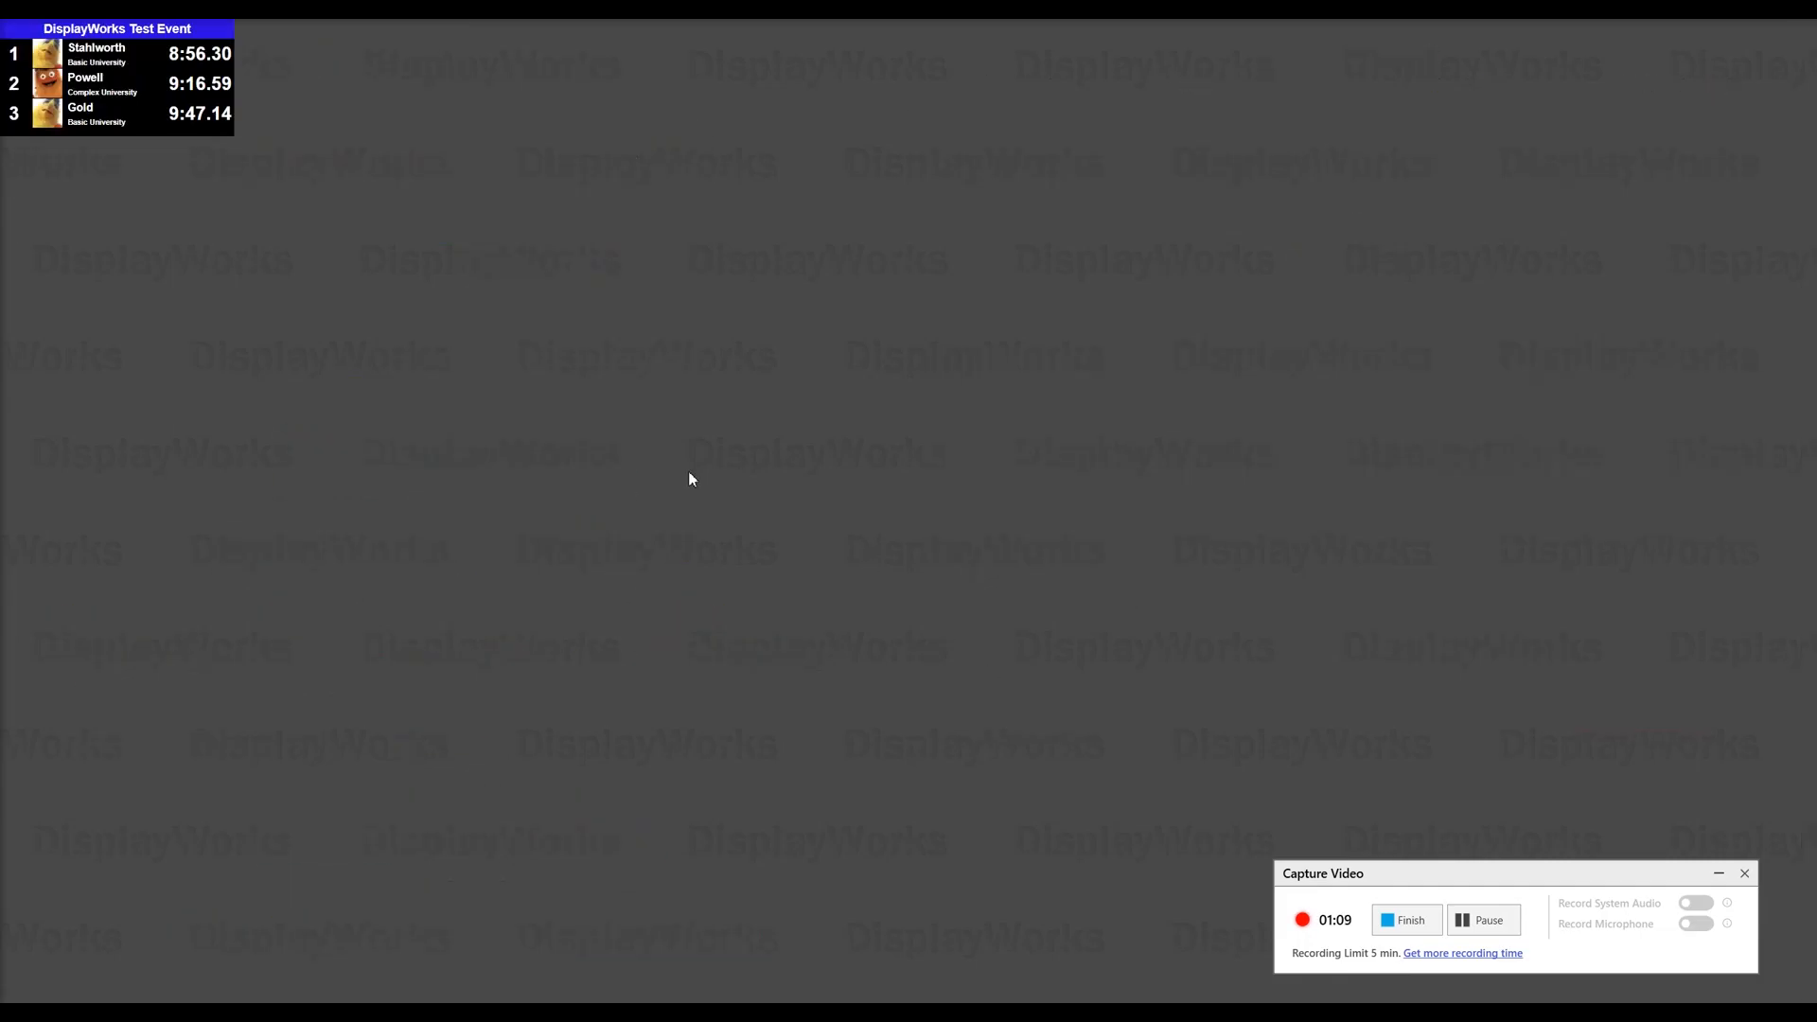
# Step: Change the Switch-style output from Send Results to Send Time and check the board
pyautogui.click(148, 119)
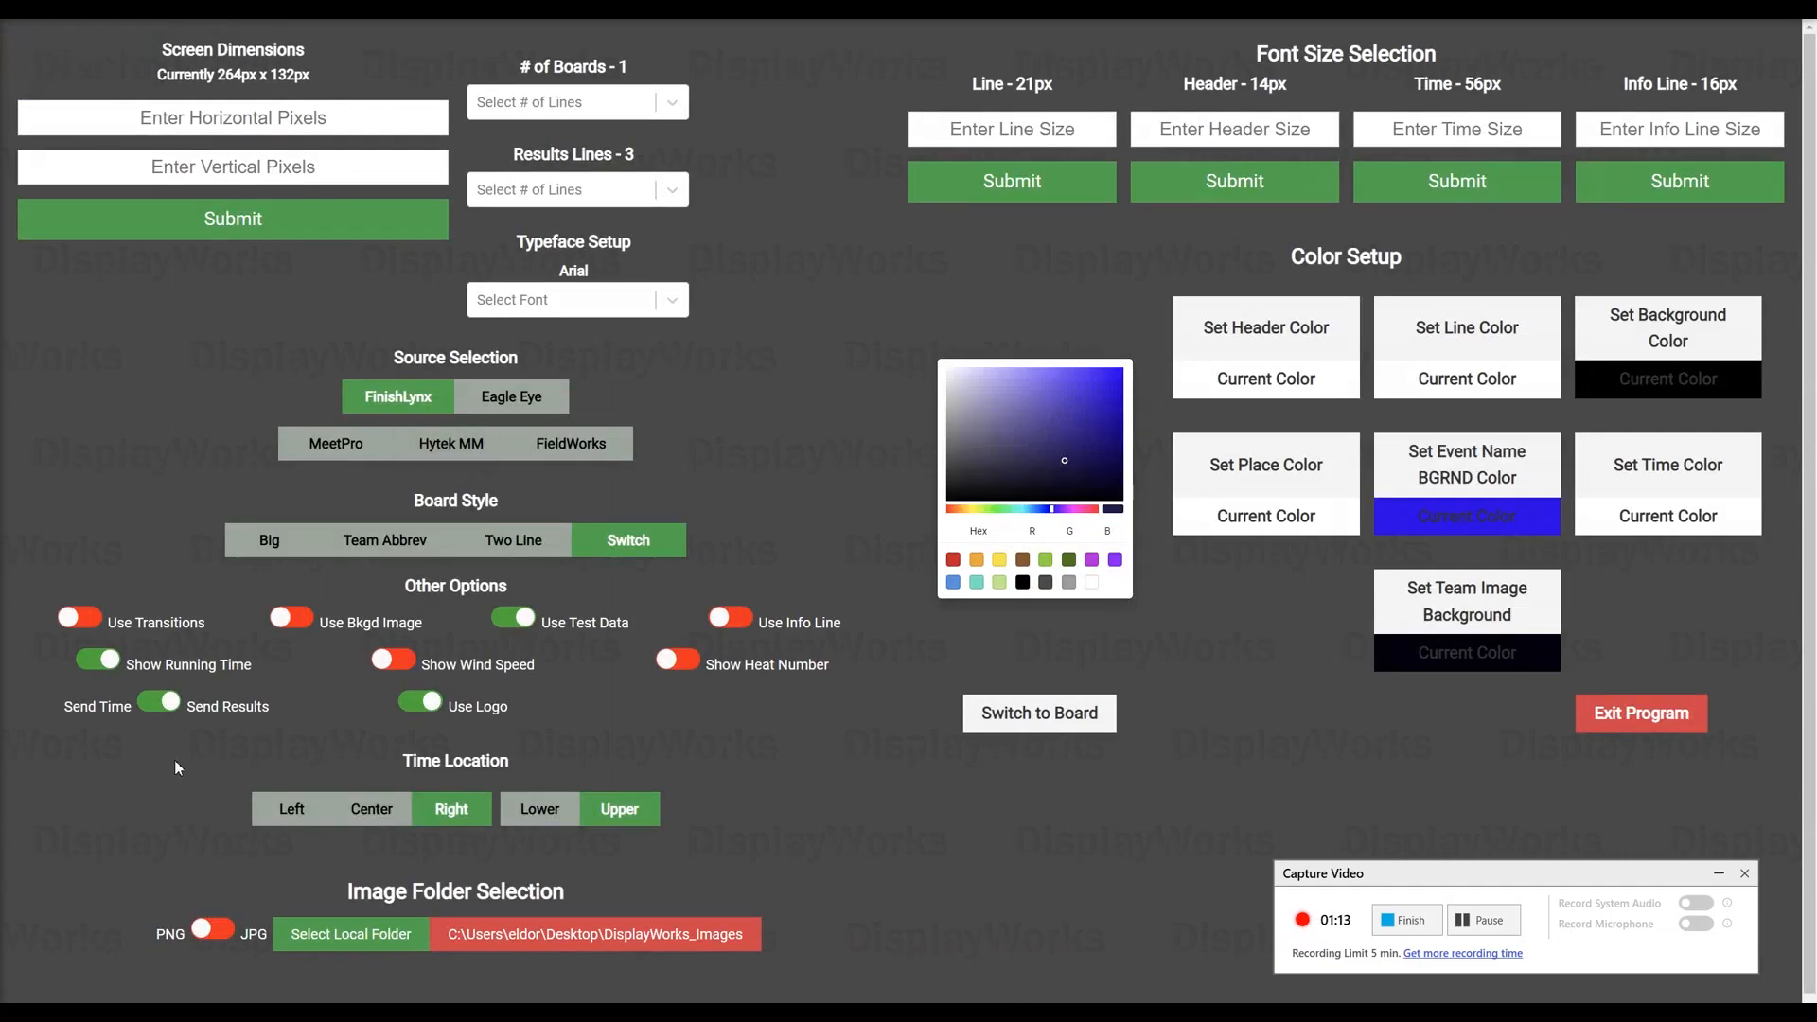
pyautogui.click(1005, 725)
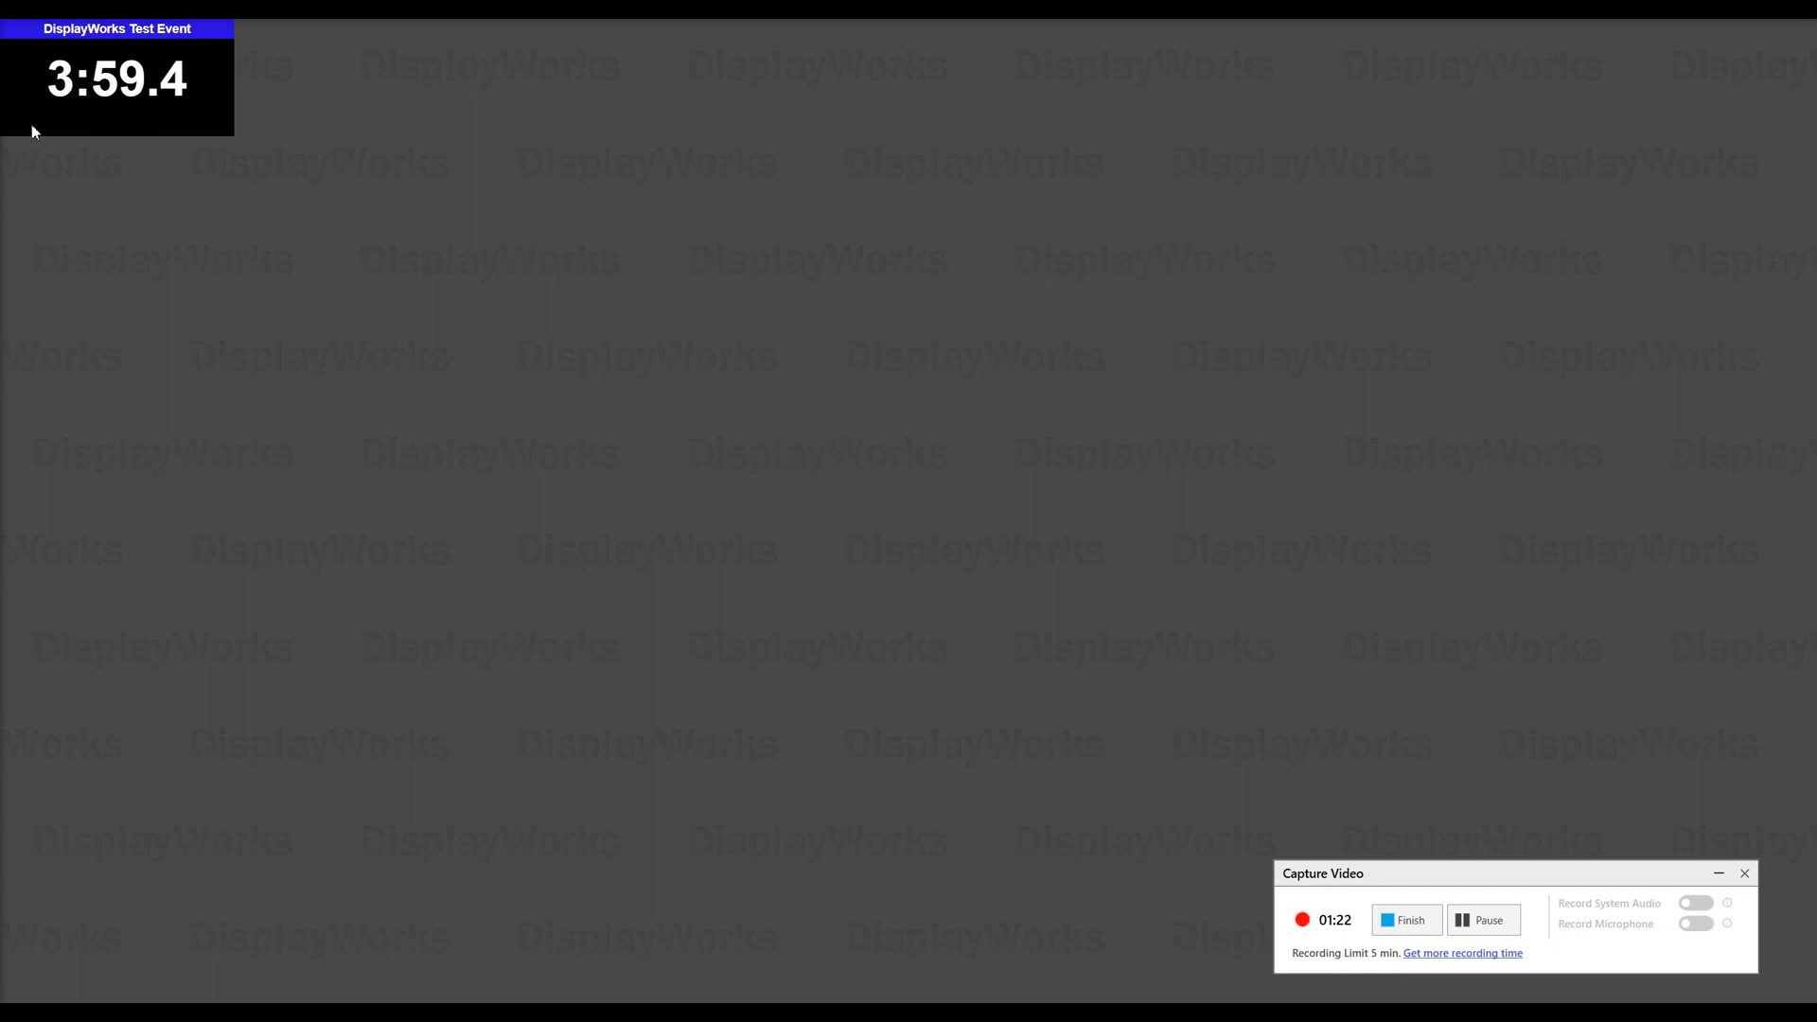
pyautogui.click(156, 84)
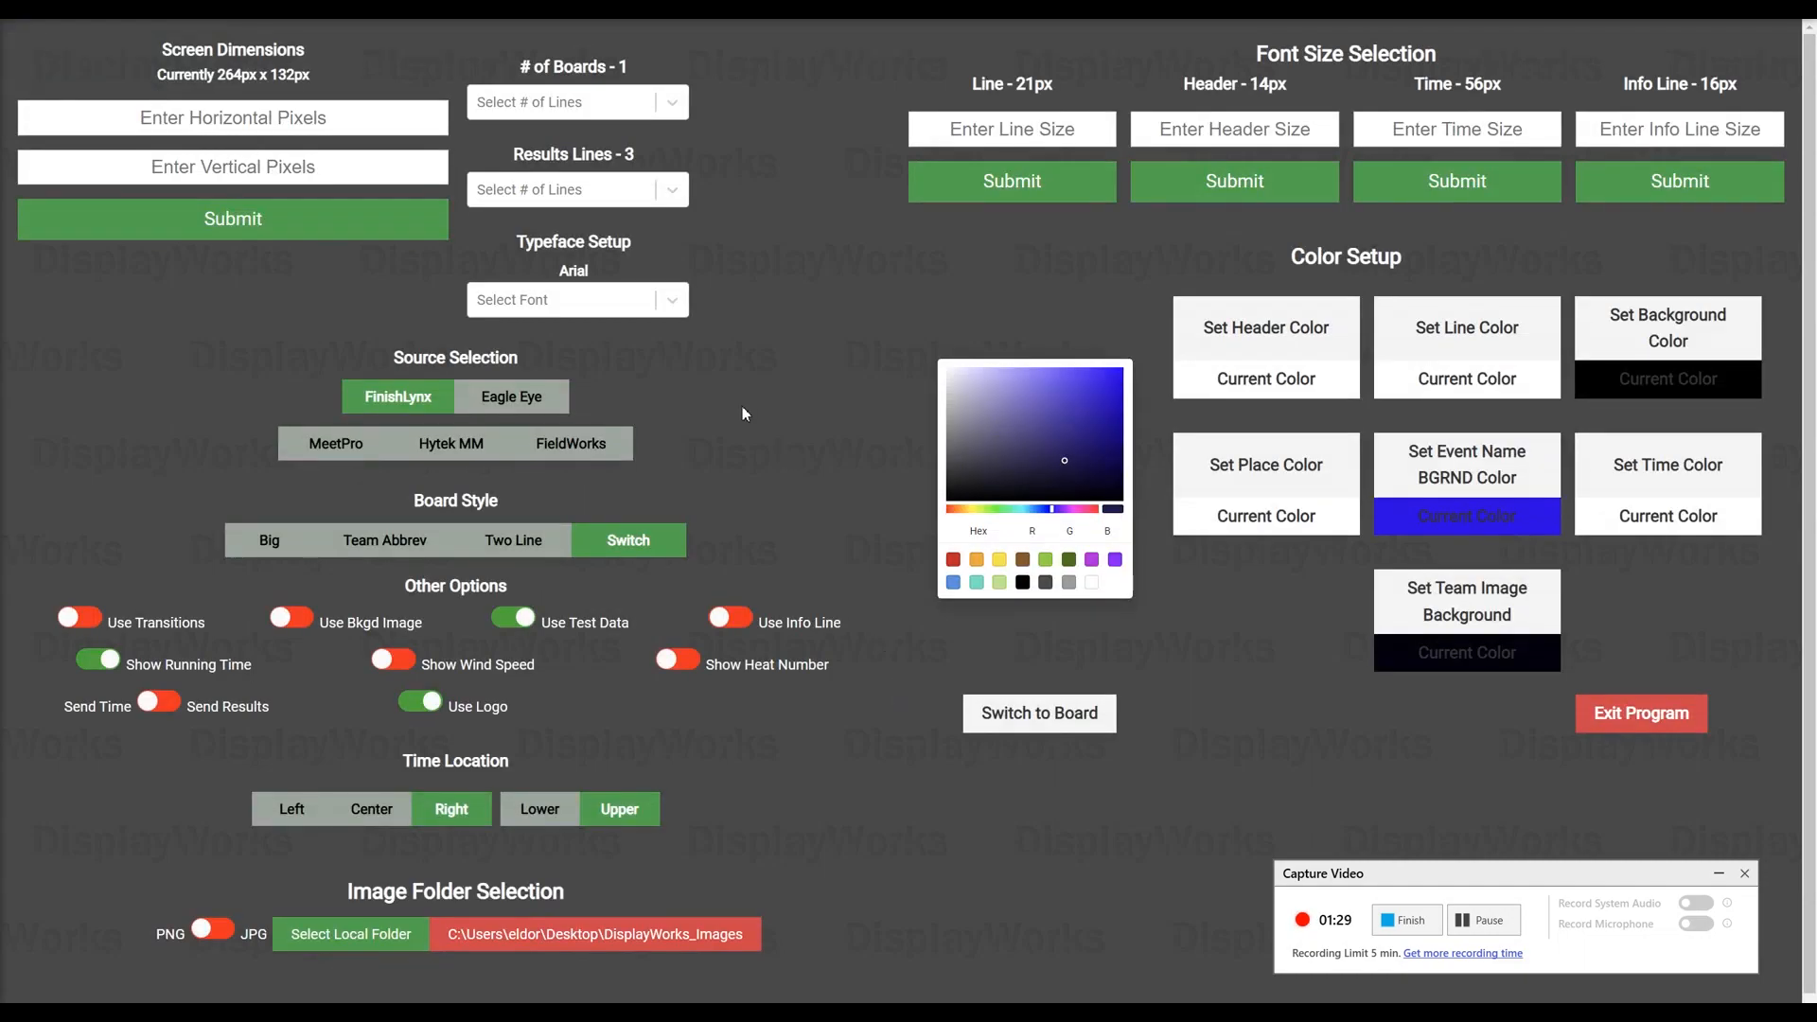
# Step: Set the screen dimensions to 1368 px horizontal by 720 px vertical
pyautogui.click(356, 120)
pyautogui.write('1368')
pyautogui.click(330, 170)
pyautogui.write('720')
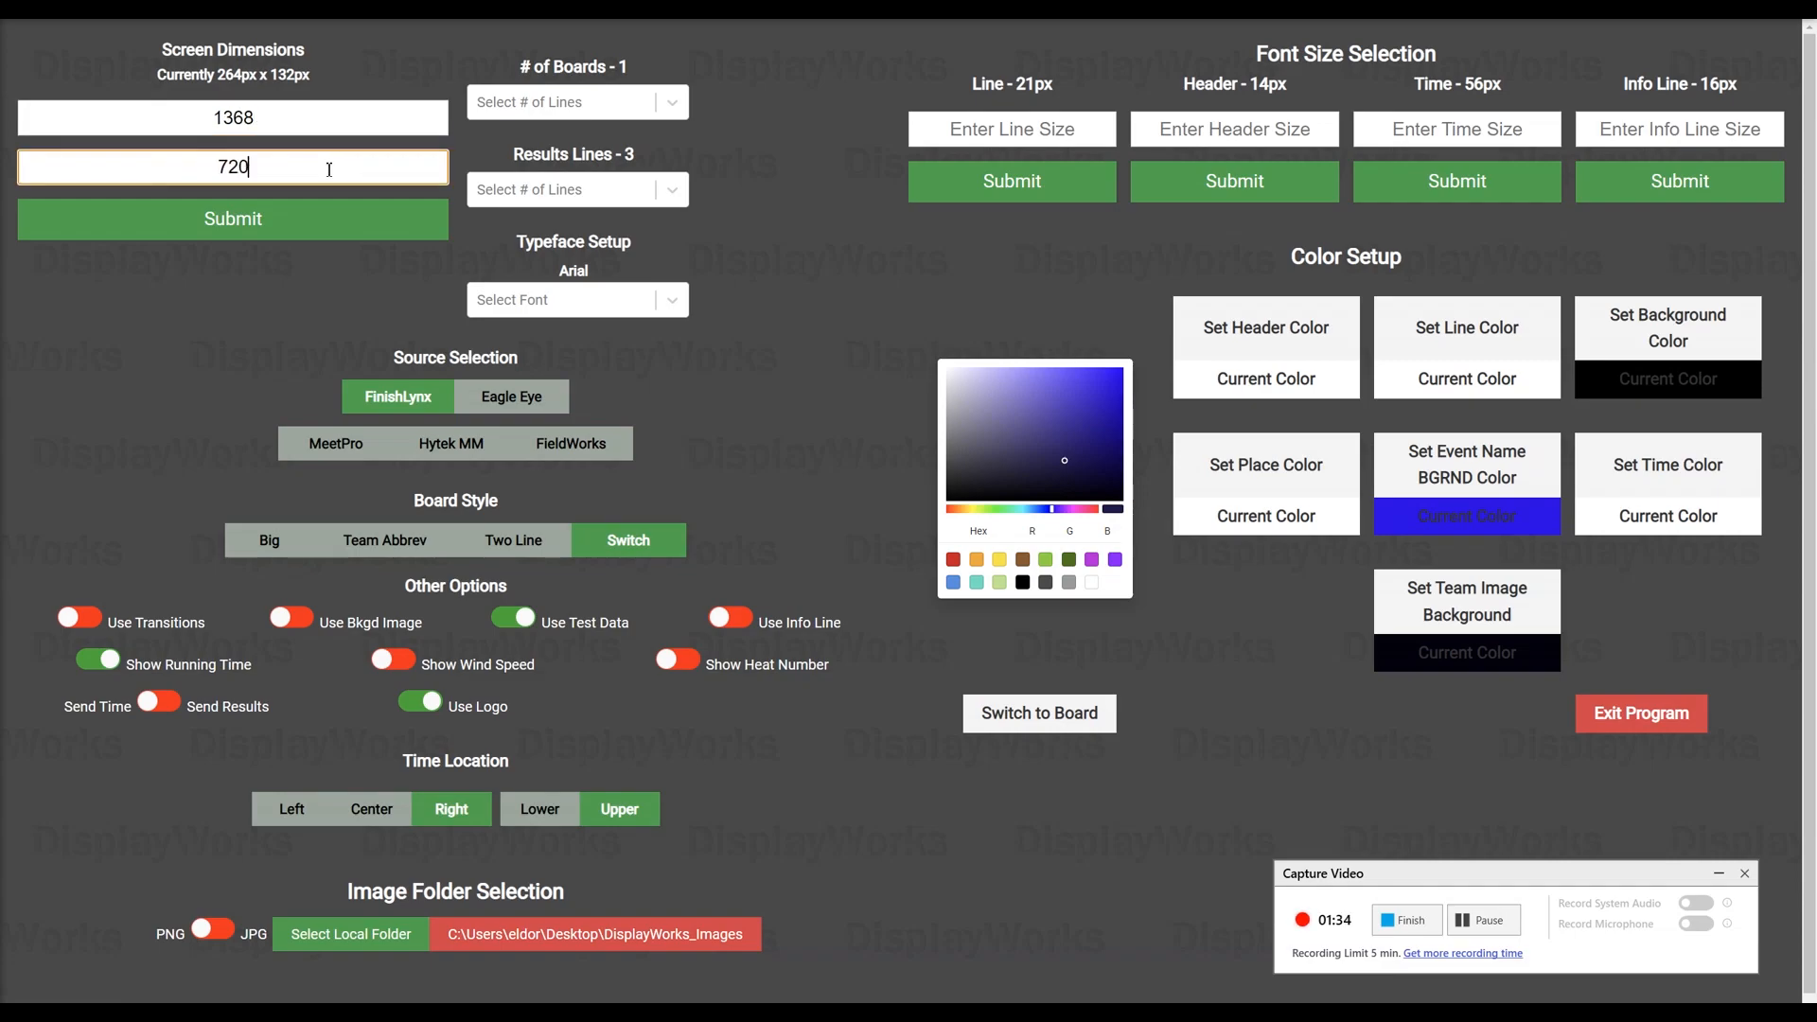
pyautogui.click(321, 226)
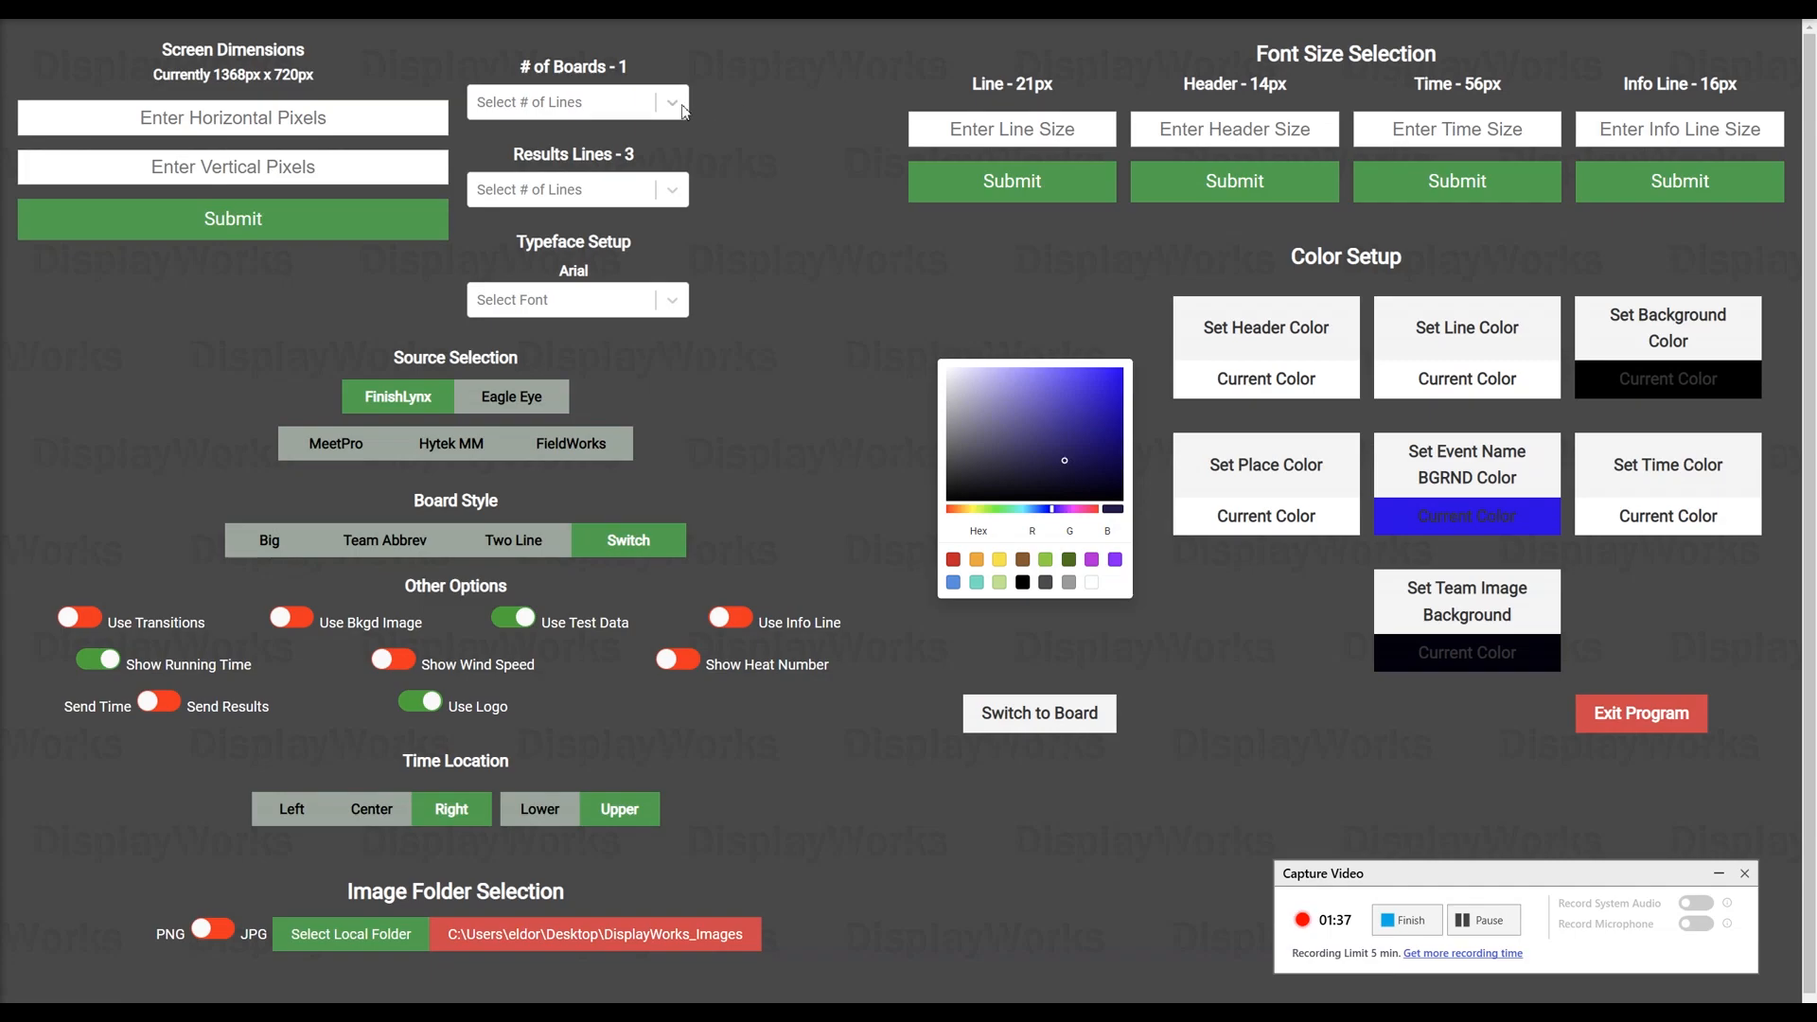
# Step: Set the number of results lines to 6
pyautogui.click(673, 192)
pyautogui.click(639, 426)
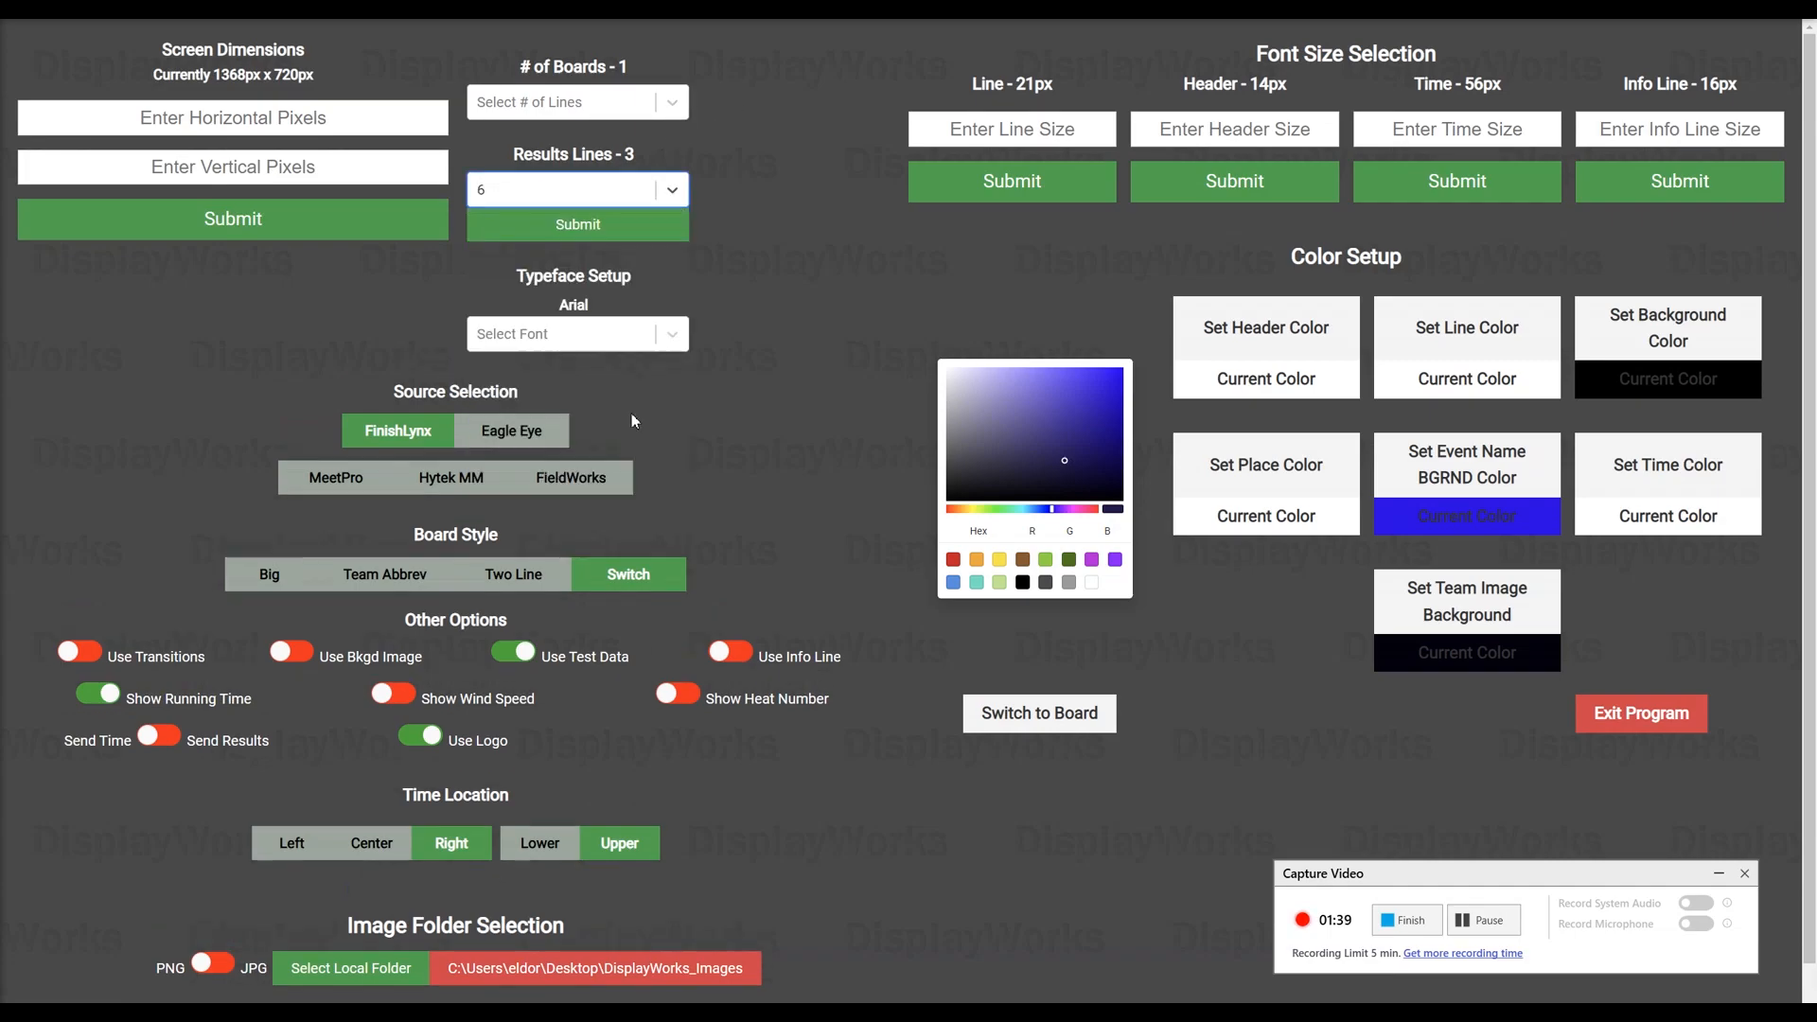
pyautogui.click(619, 239)
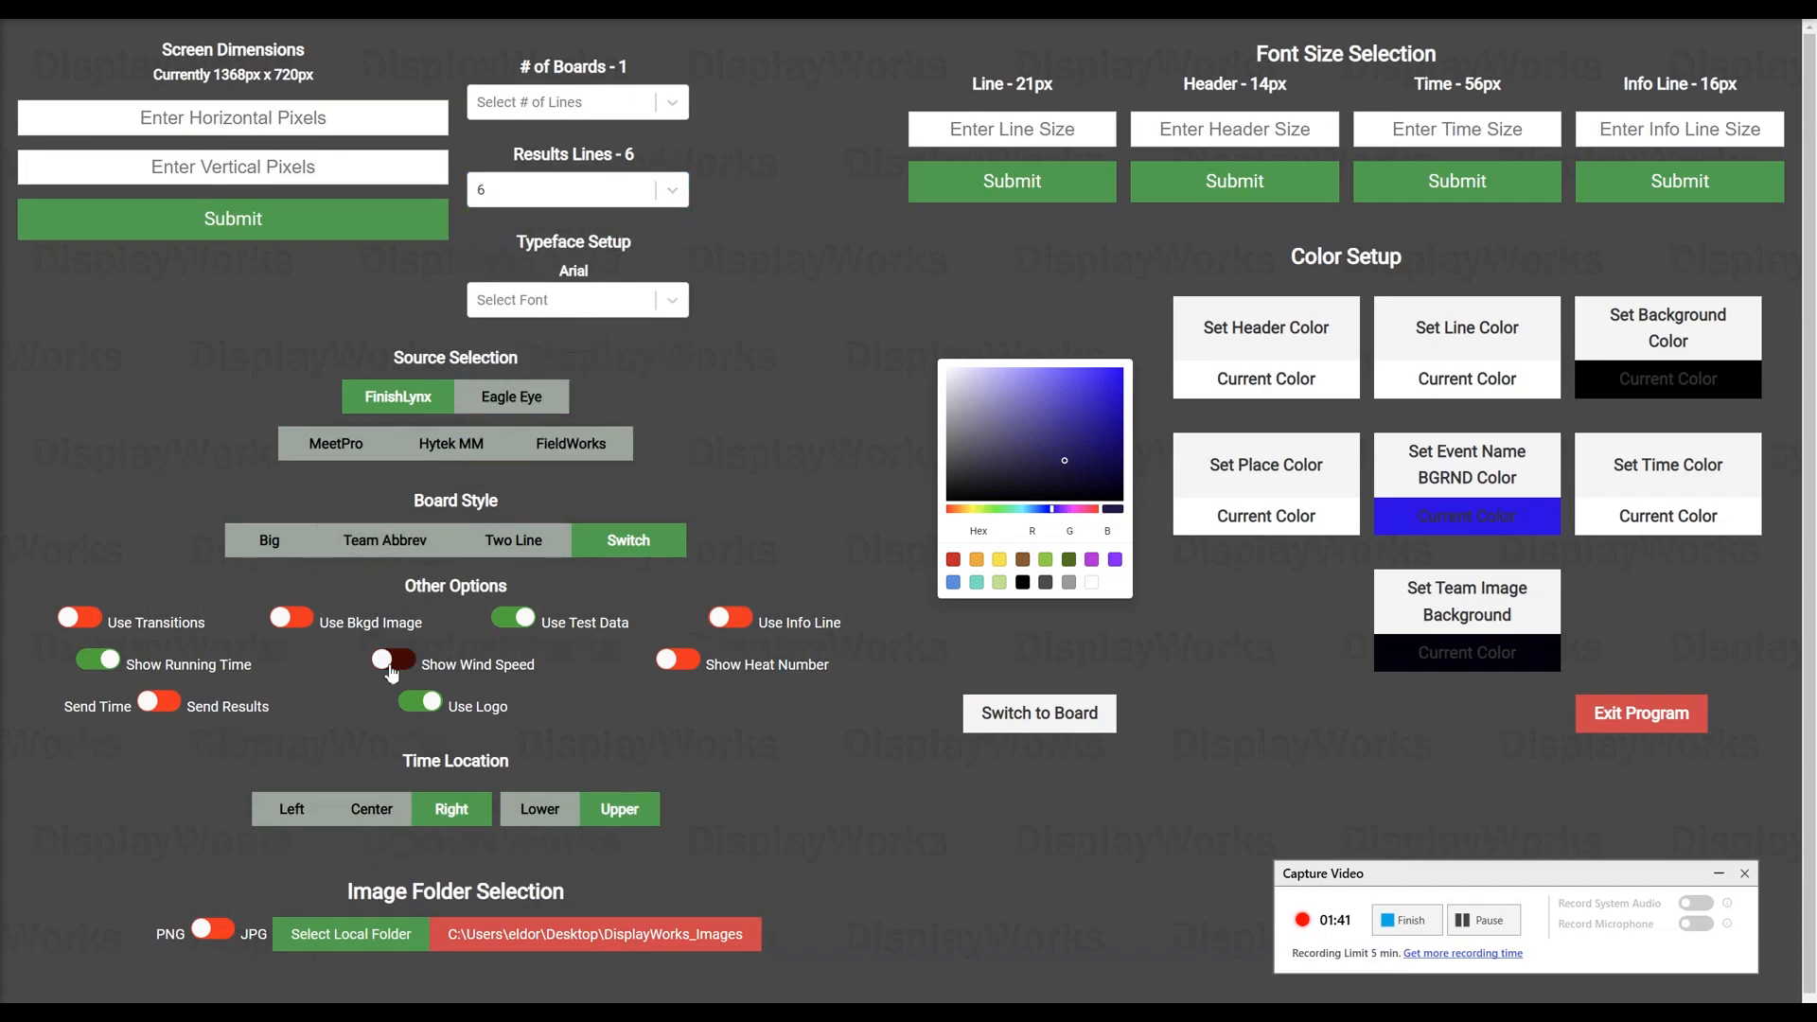
# Step: Set the board style to Two Line with Use Logo and Use ID on, and preview the board
pyautogui.click(494, 548)
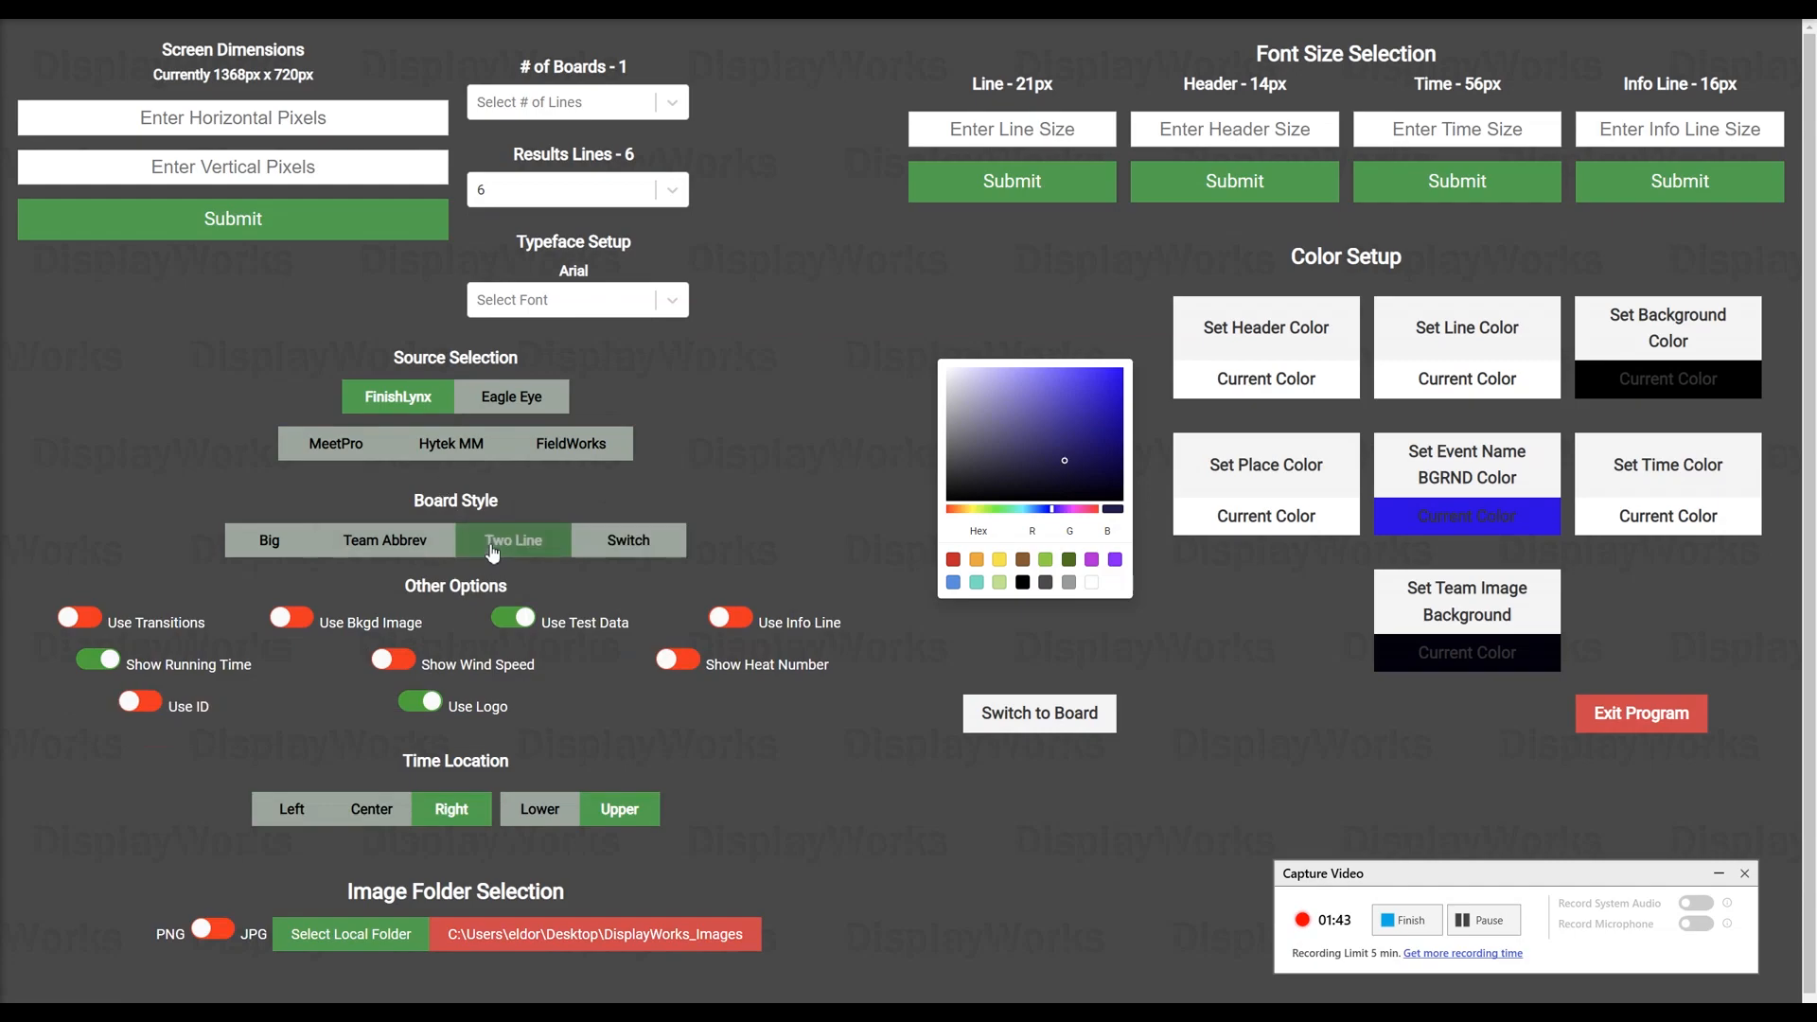
pyautogui.click(428, 708)
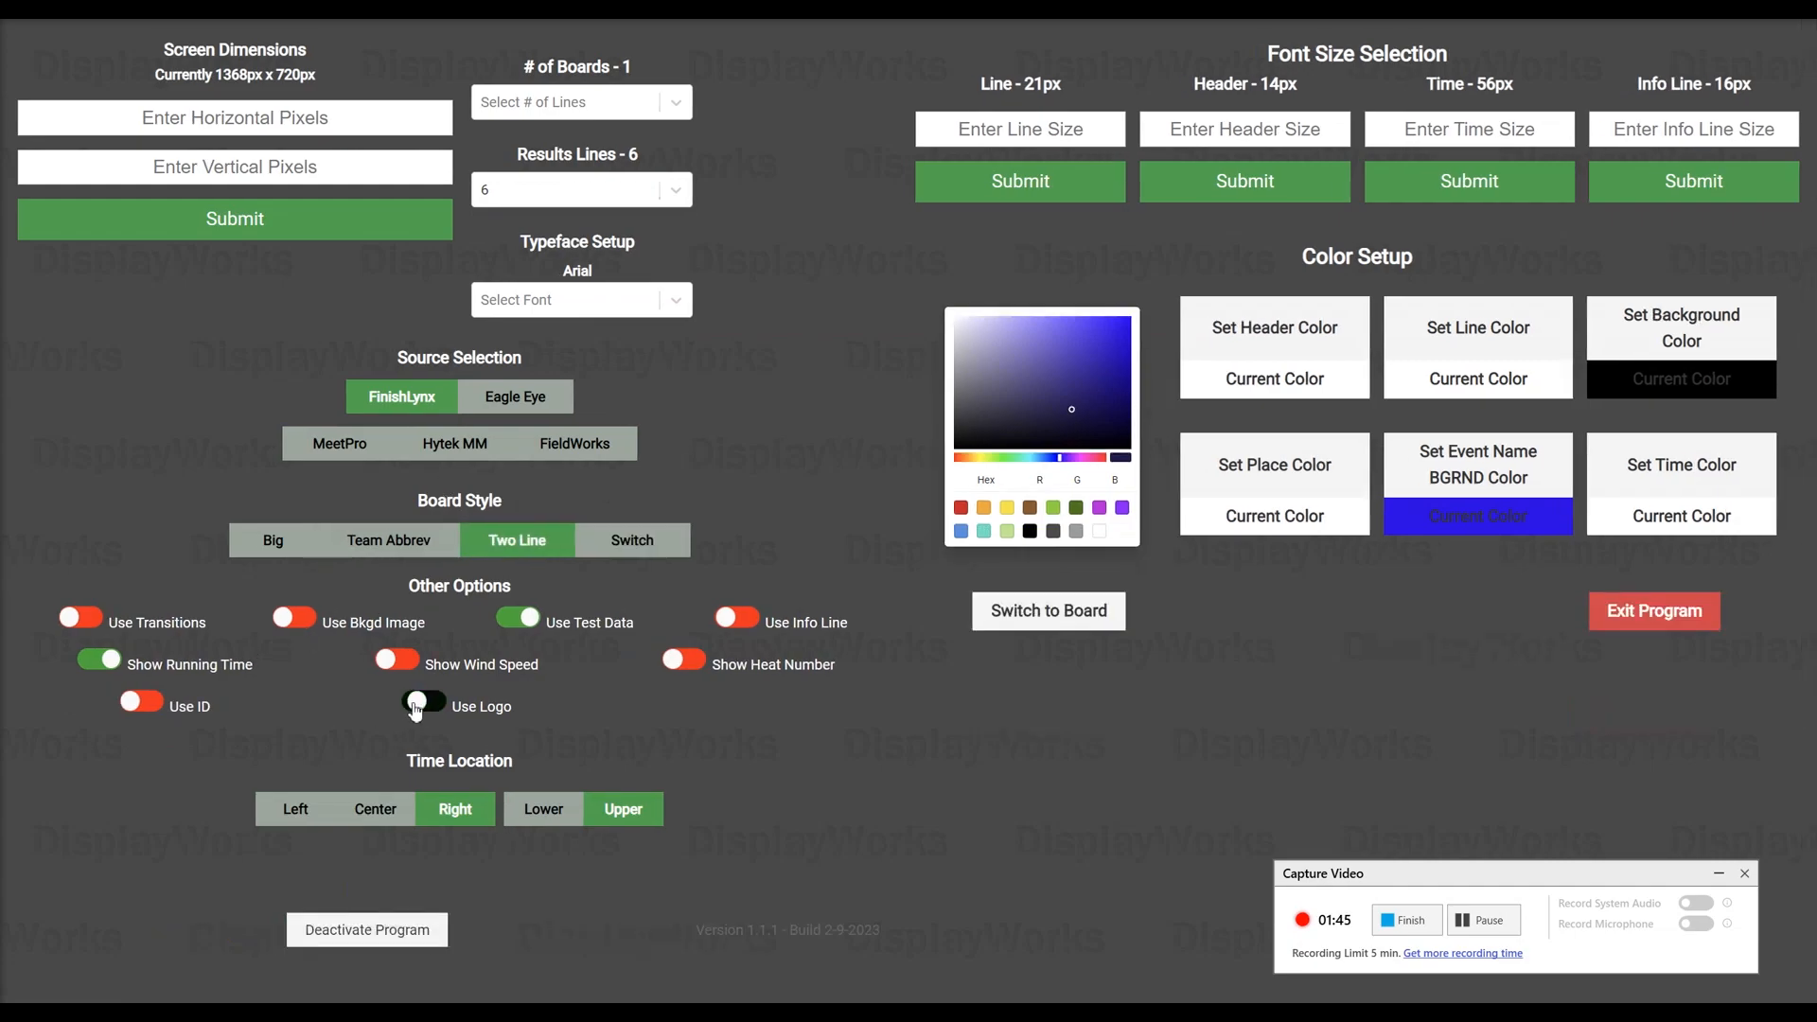
pyautogui.click(428, 708)
pyautogui.click(140, 700)
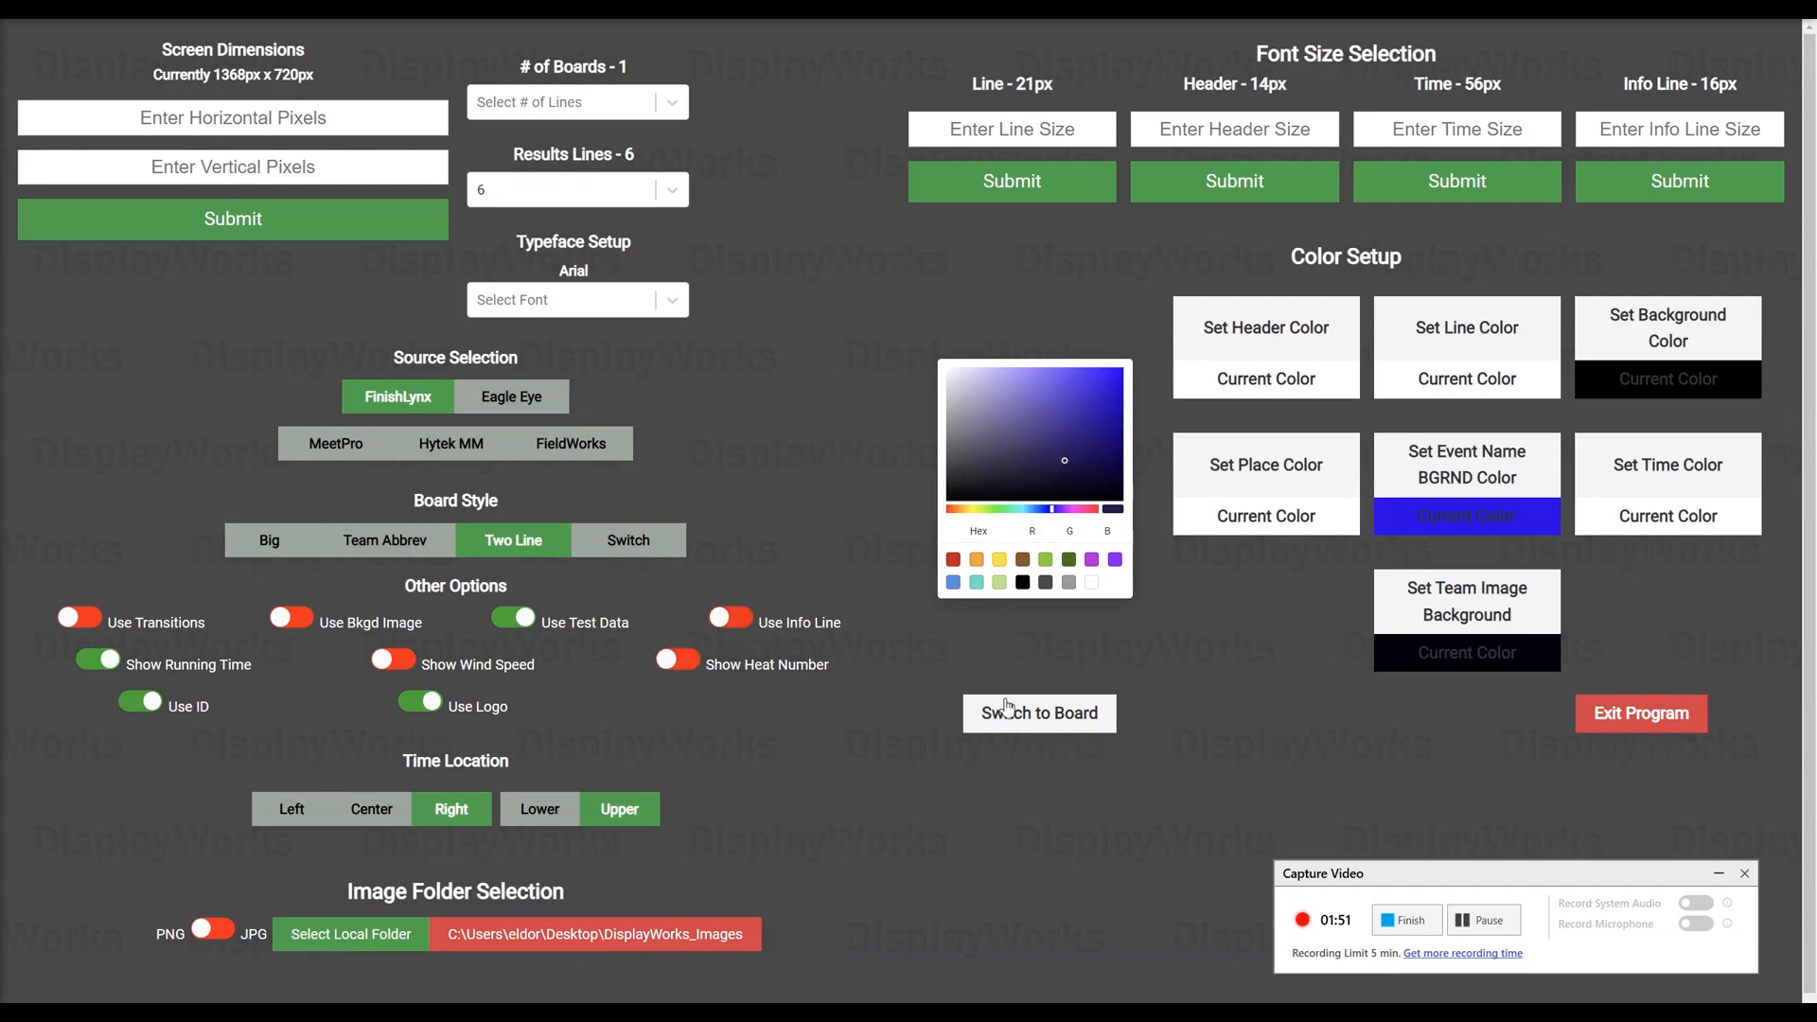
pyautogui.click(1007, 712)
pyautogui.click(508, 268)
# Step: Set the line font size to 36 and the header and time font sizes to 44, and preview the board
pyautogui.click(1012, 128)
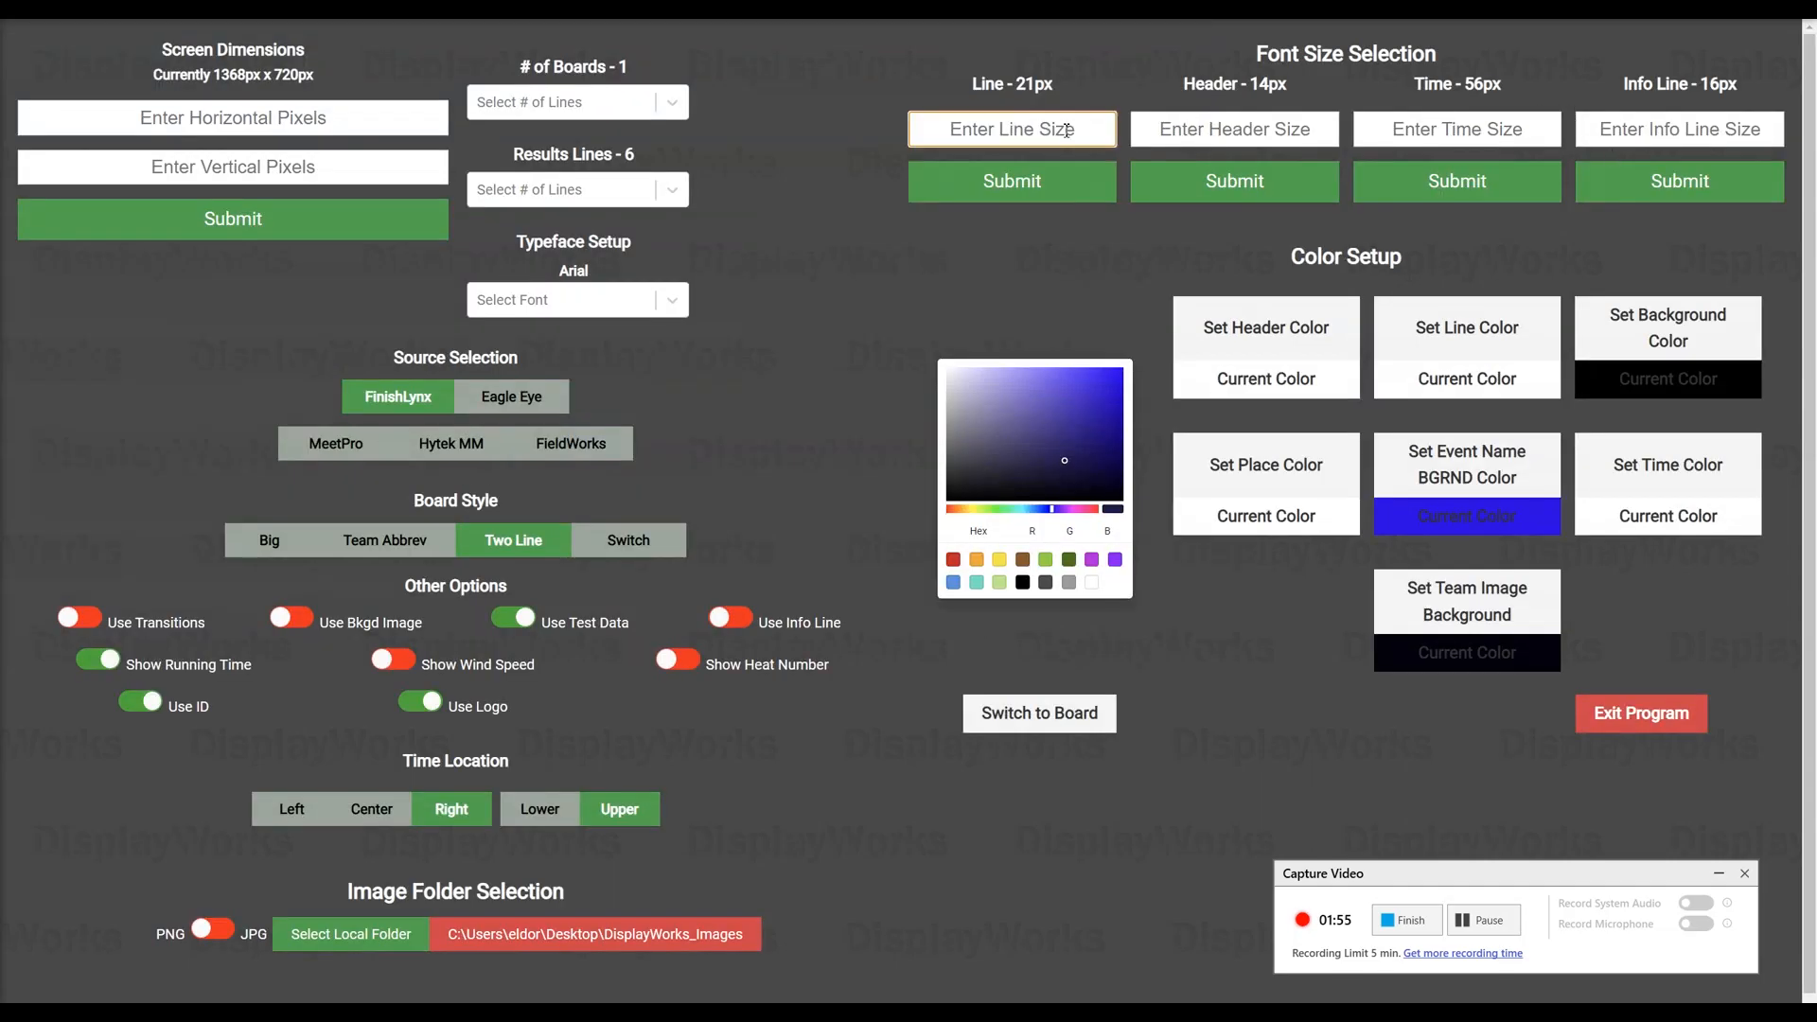
pyautogui.write('36')
pyautogui.click(1048, 176)
pyautogui.click(1205, 134)
pyautogui.write('44')
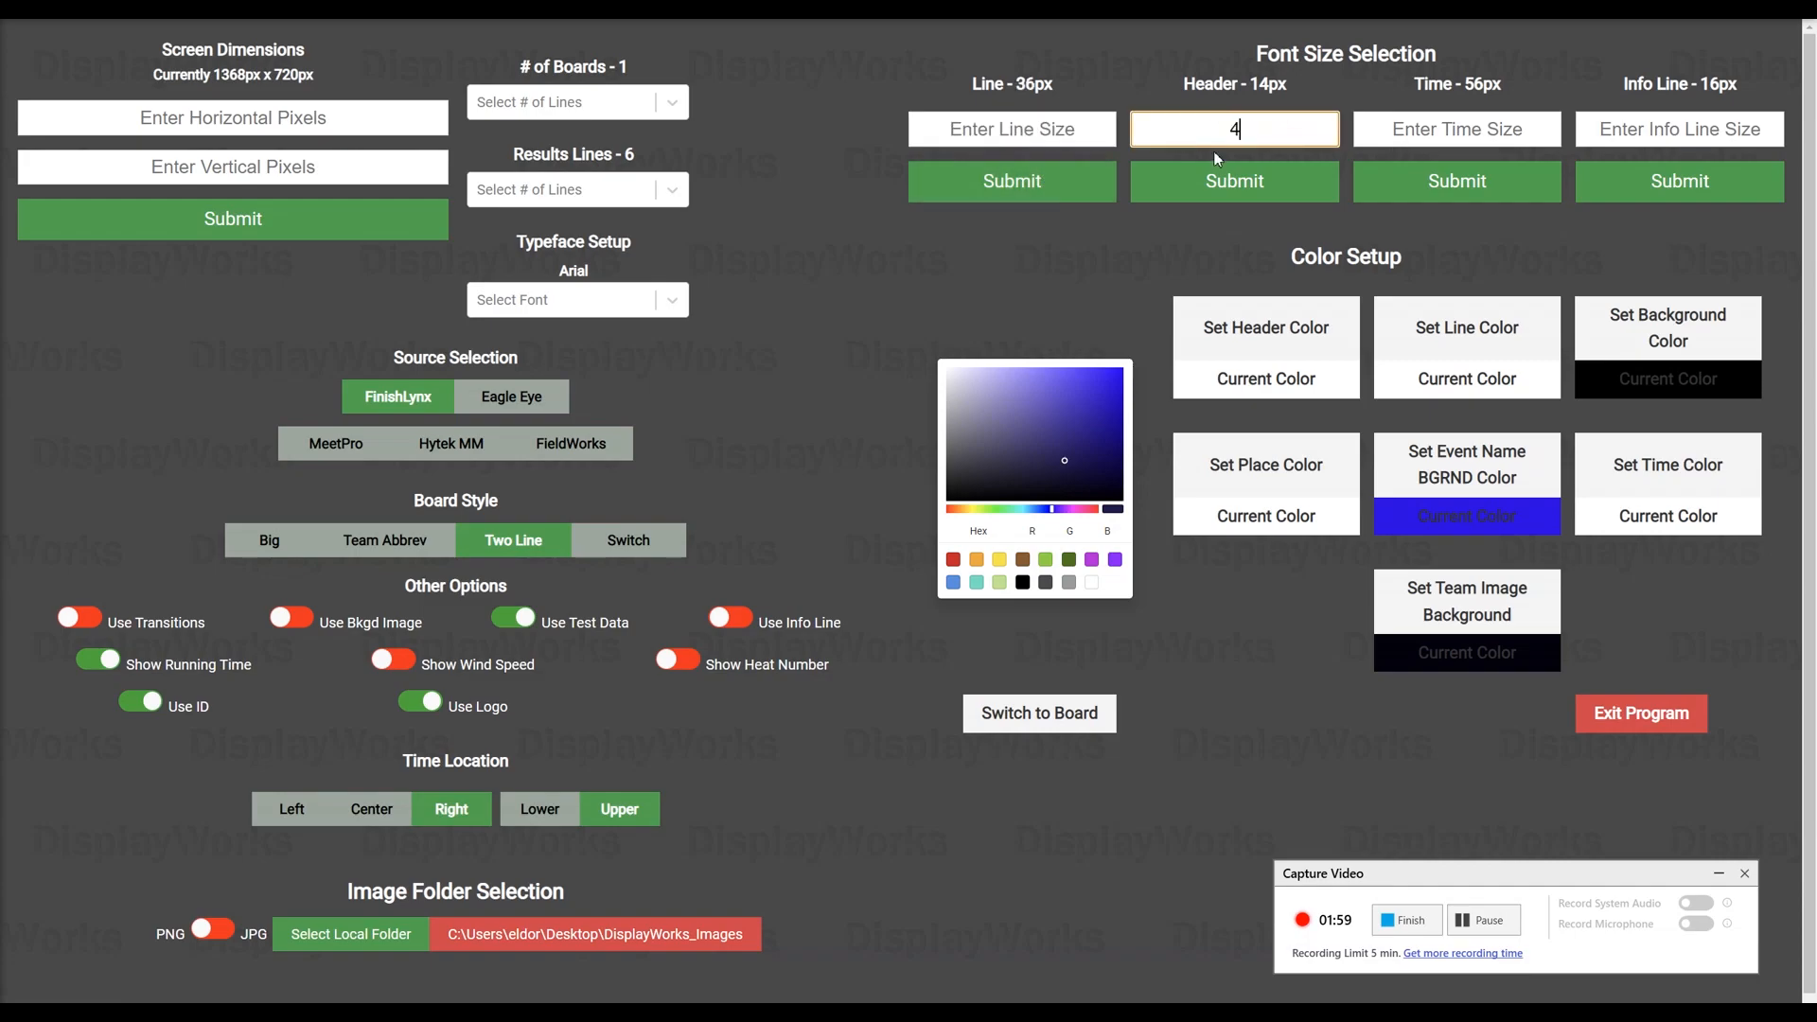
pyautogui.click(1249, 181)
pyautogui.click(1420, 131)
pyautogui.write('44')
pyautogui.click(1431, 181)
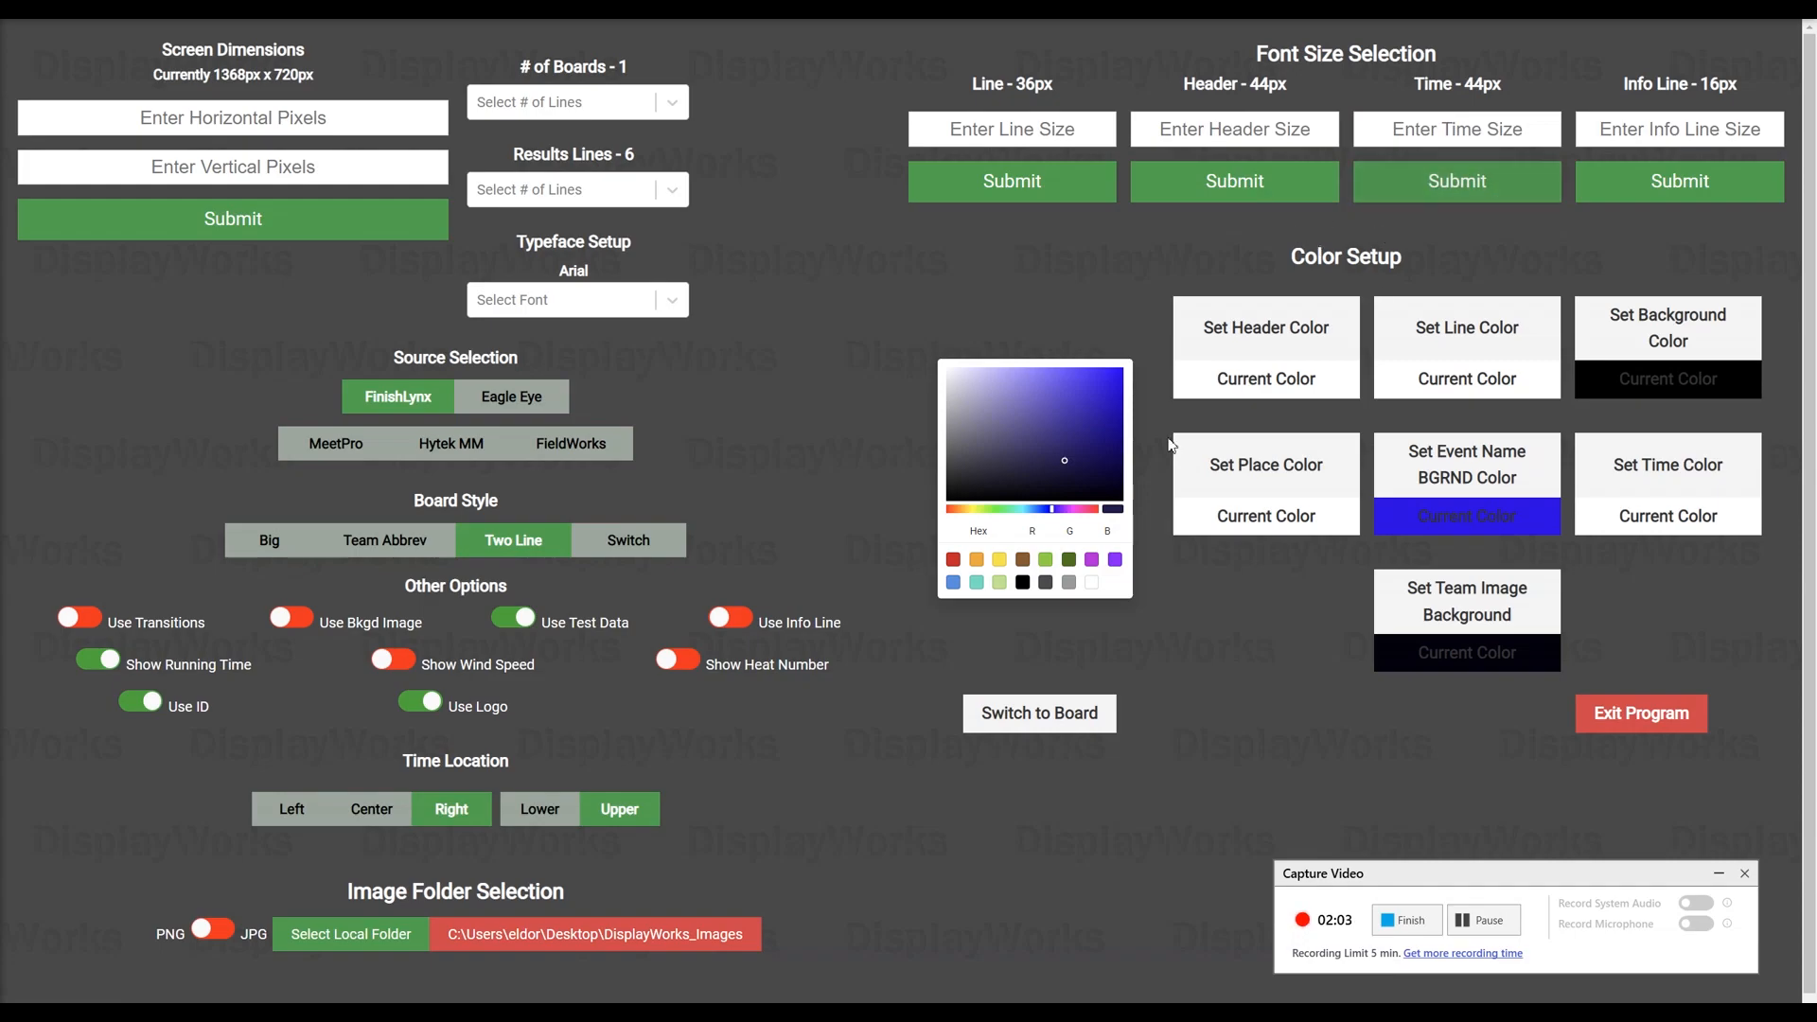
pyautogui.click(1040, 714)
pyautogui.click(516, 303)
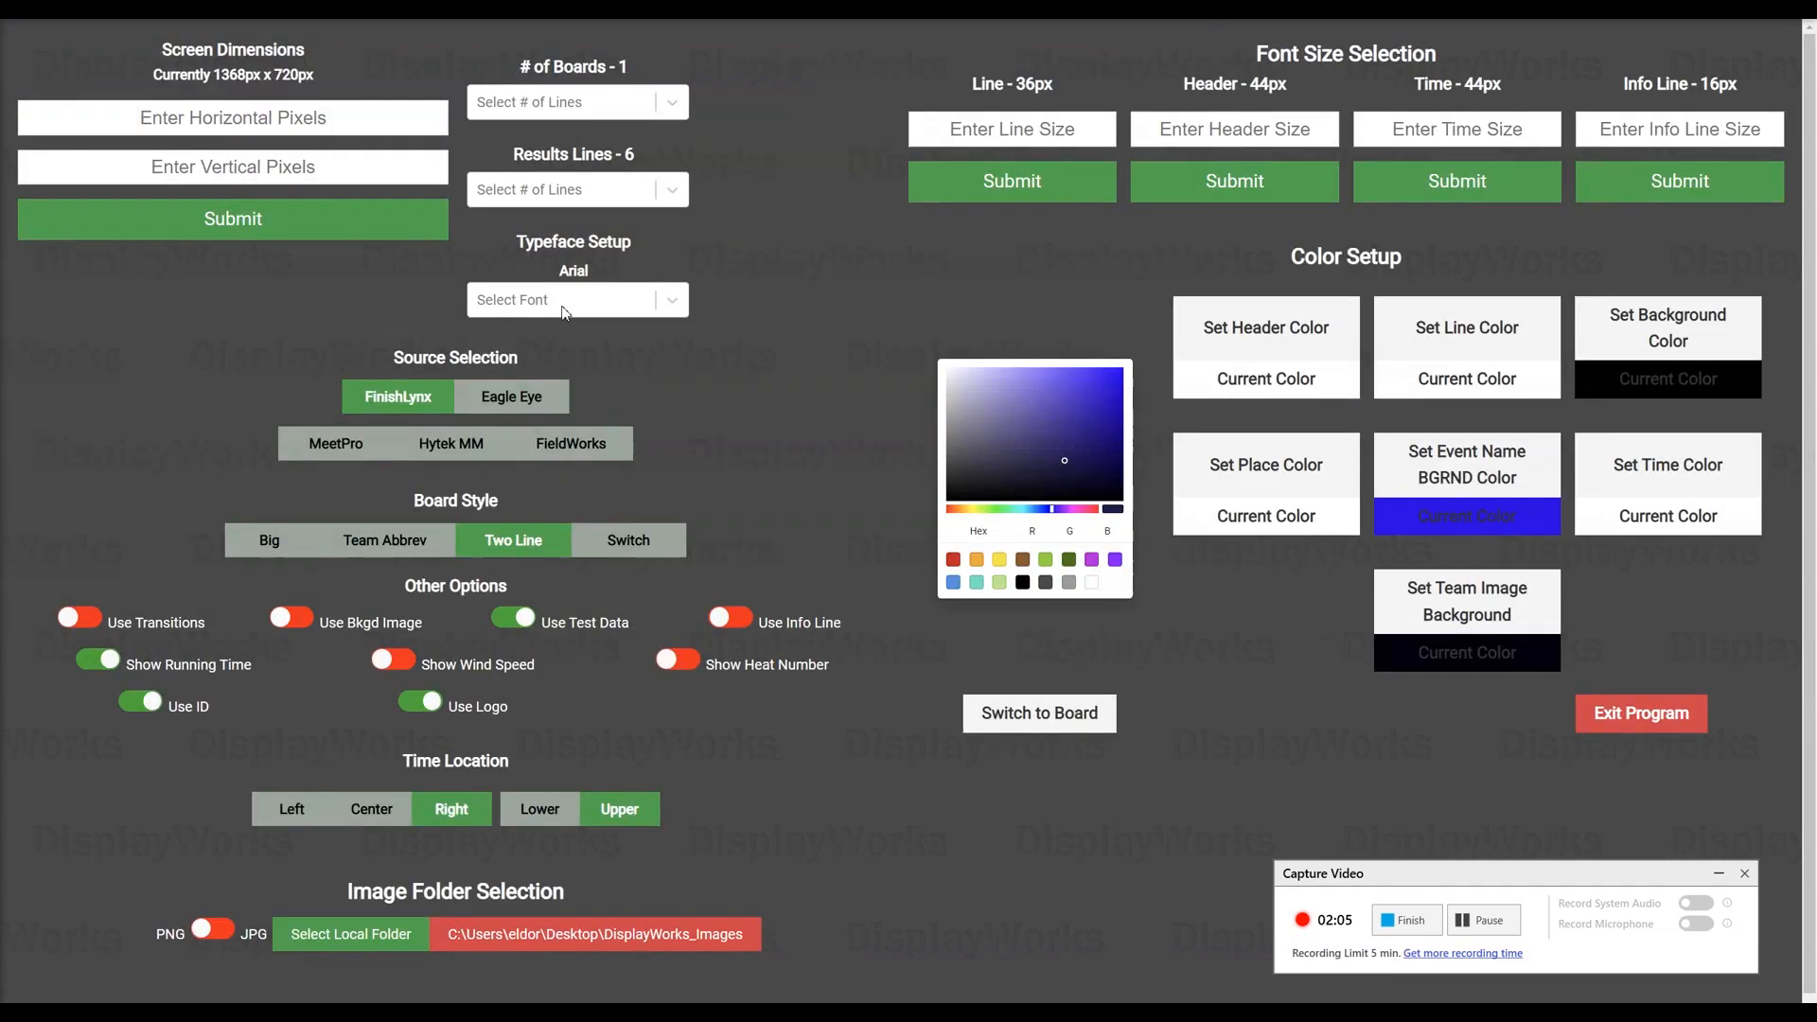
# Step: Set the line font size to 48 and the header and time font sizes to 50
pyautogui.click(963, 142)
pyautogui.write('48')
pyautogui.click(979, 181)
pyautogui.click(1270, 120)
pyautogui.write('50')
pyautogui.click(1270, 181)
pyautogui.click(1401, 130)
pyautogui.write('50')
pyautogui.click(1399, 188)
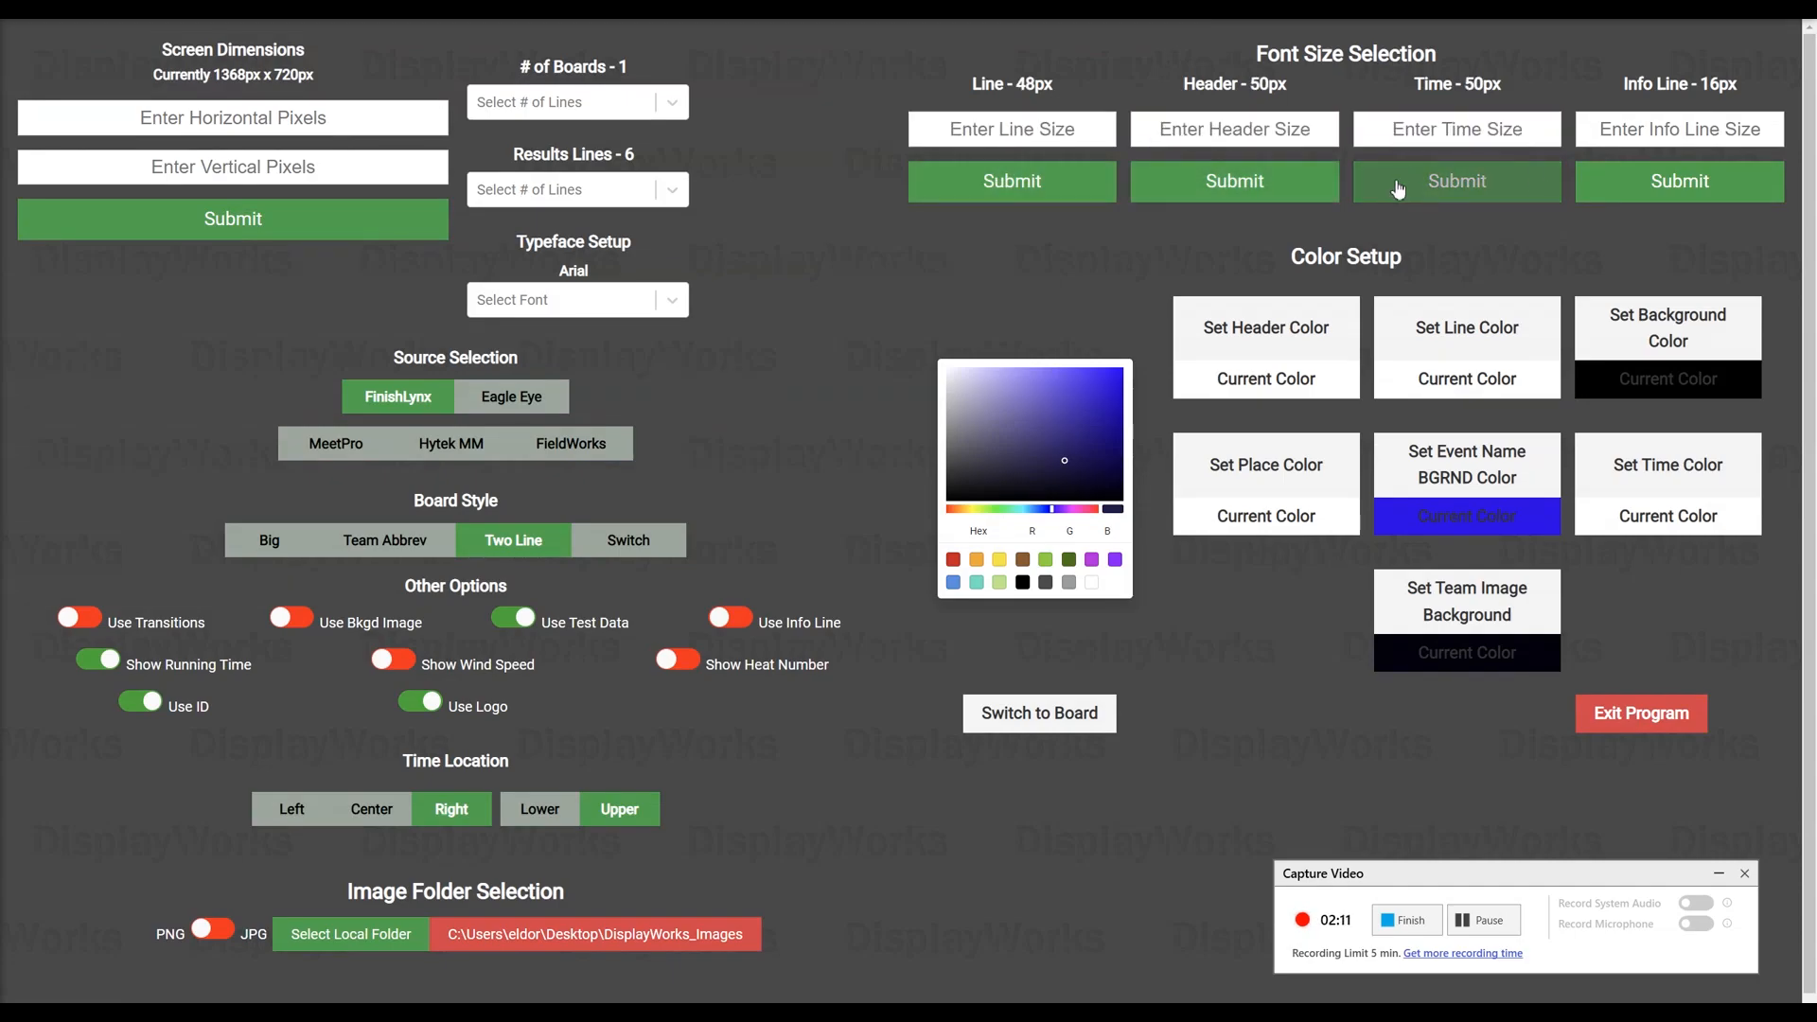
# Step: Set the info line font size to 22 and check the six-line results on the board
pyautogui.click(1674, 137)
pyautogui.write('22')
pyautogui.click(1667, 180)
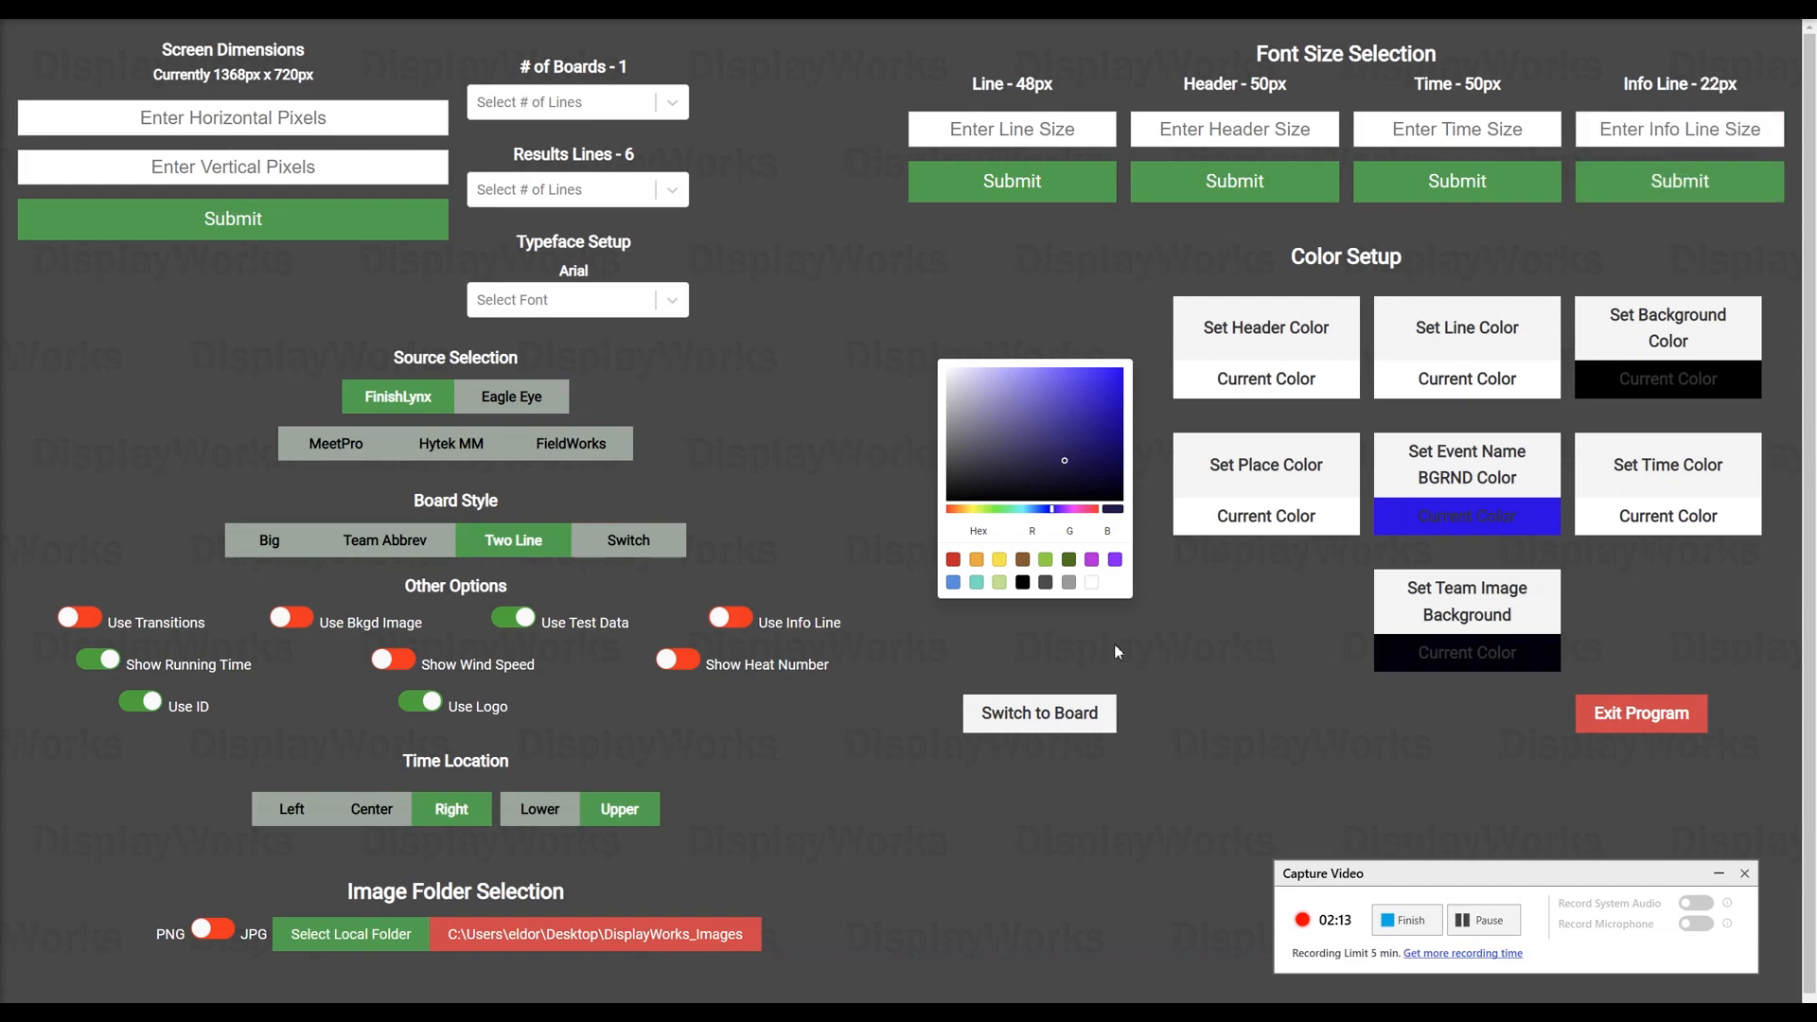
pyautogui.click(1045, 714)
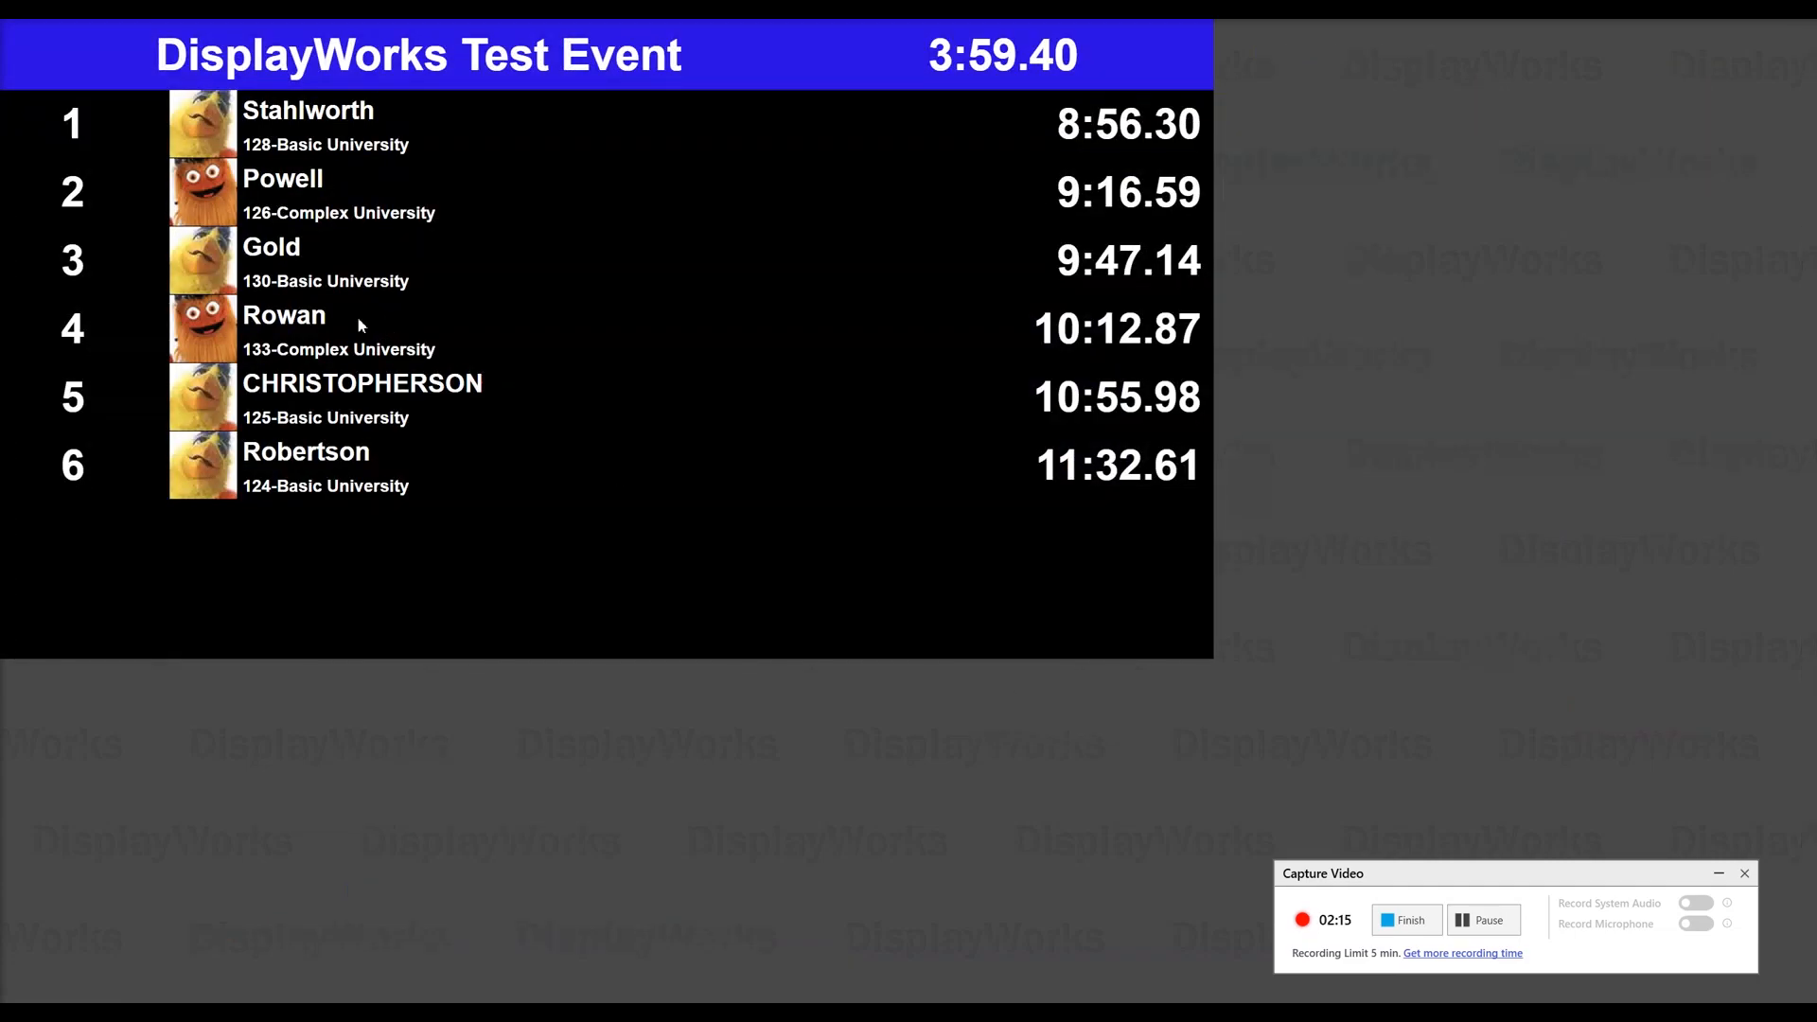
pyautogui.click(281, 274)
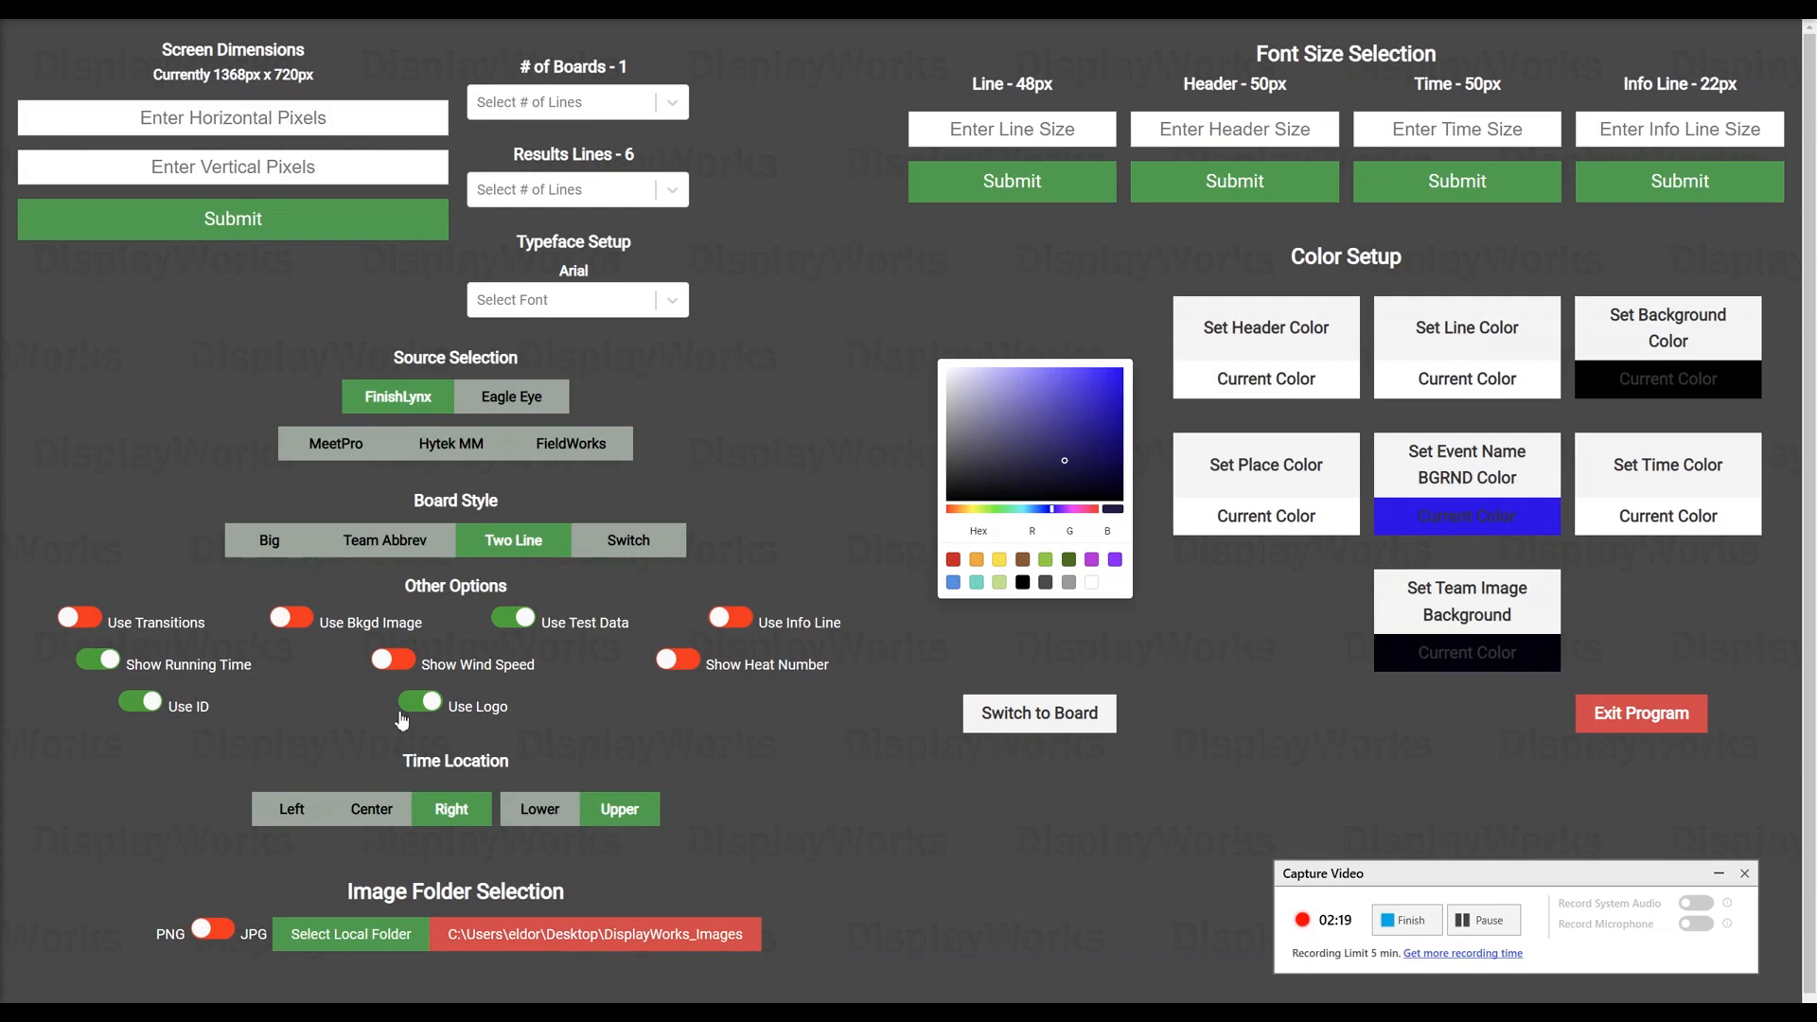
# Step: Turn on Use Info Line, review its text settings and check the info line on the board
pyautogui.click(731, 617)
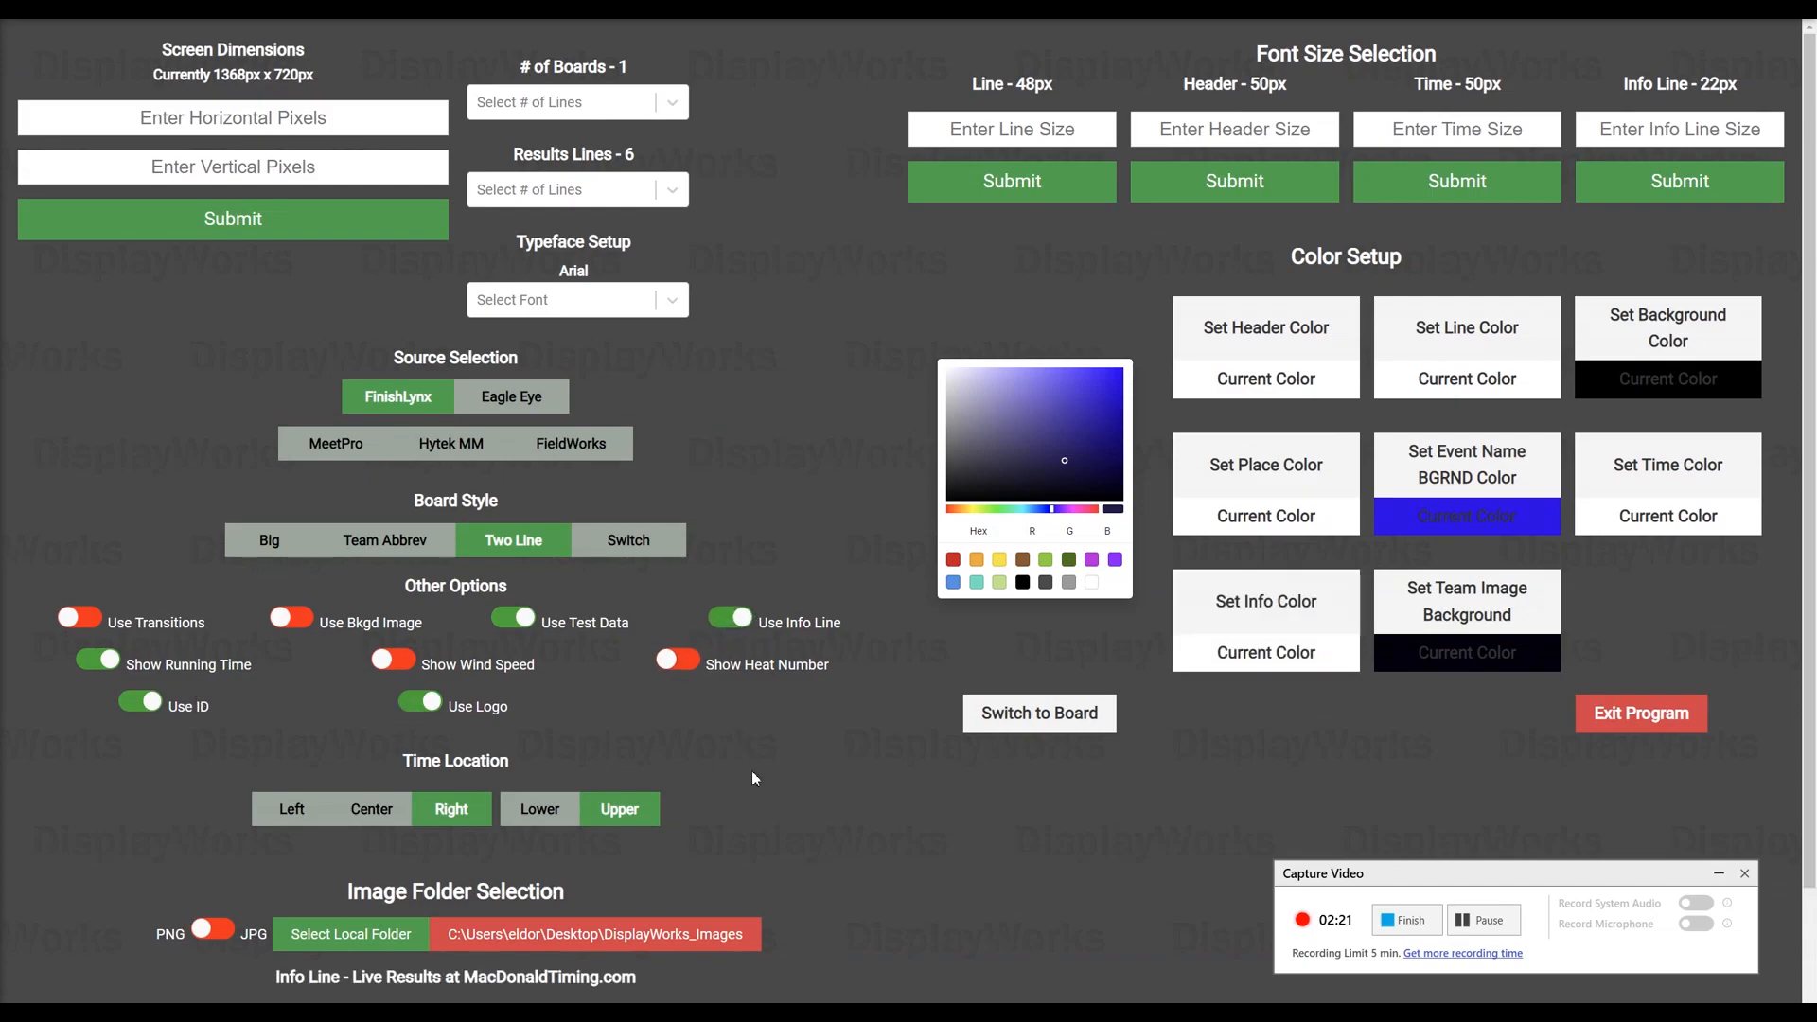
pyautogui.scroll(-2, 780, 844)
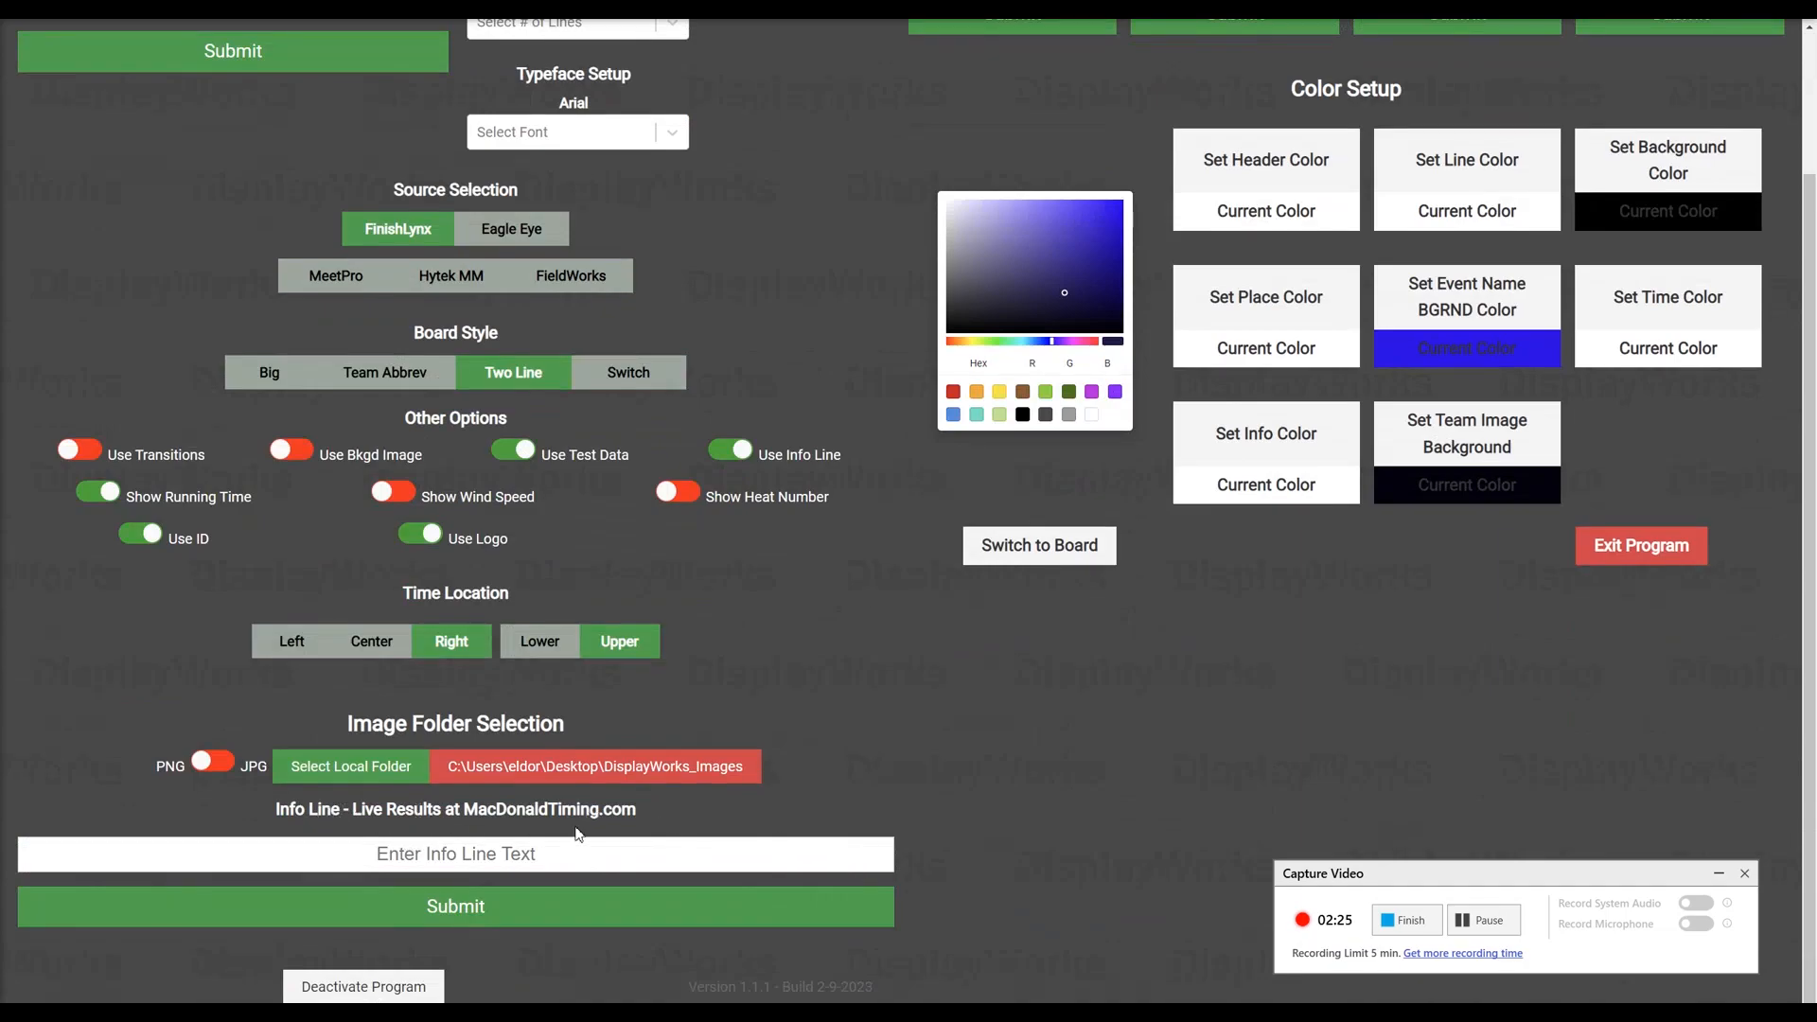
pyautogui.click(480, 909)
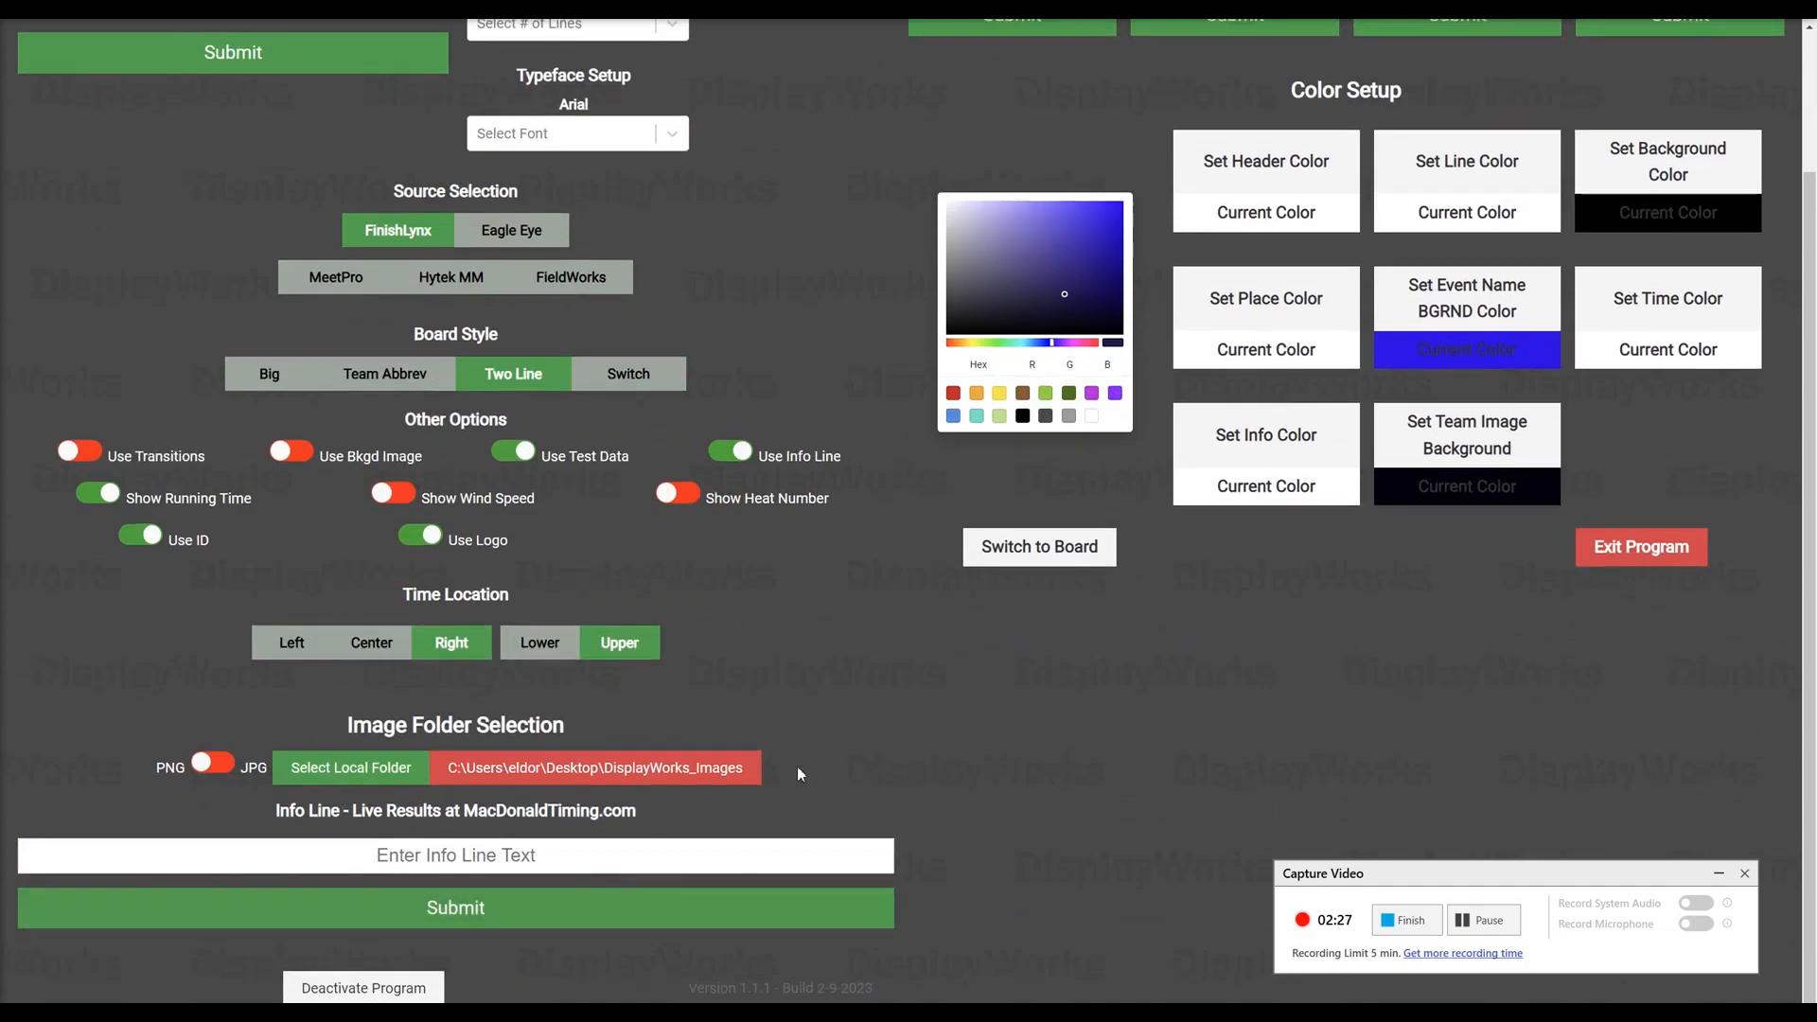
pyautogui.scroll(2, 797, 766)
pyautogui.click(1043, 716)
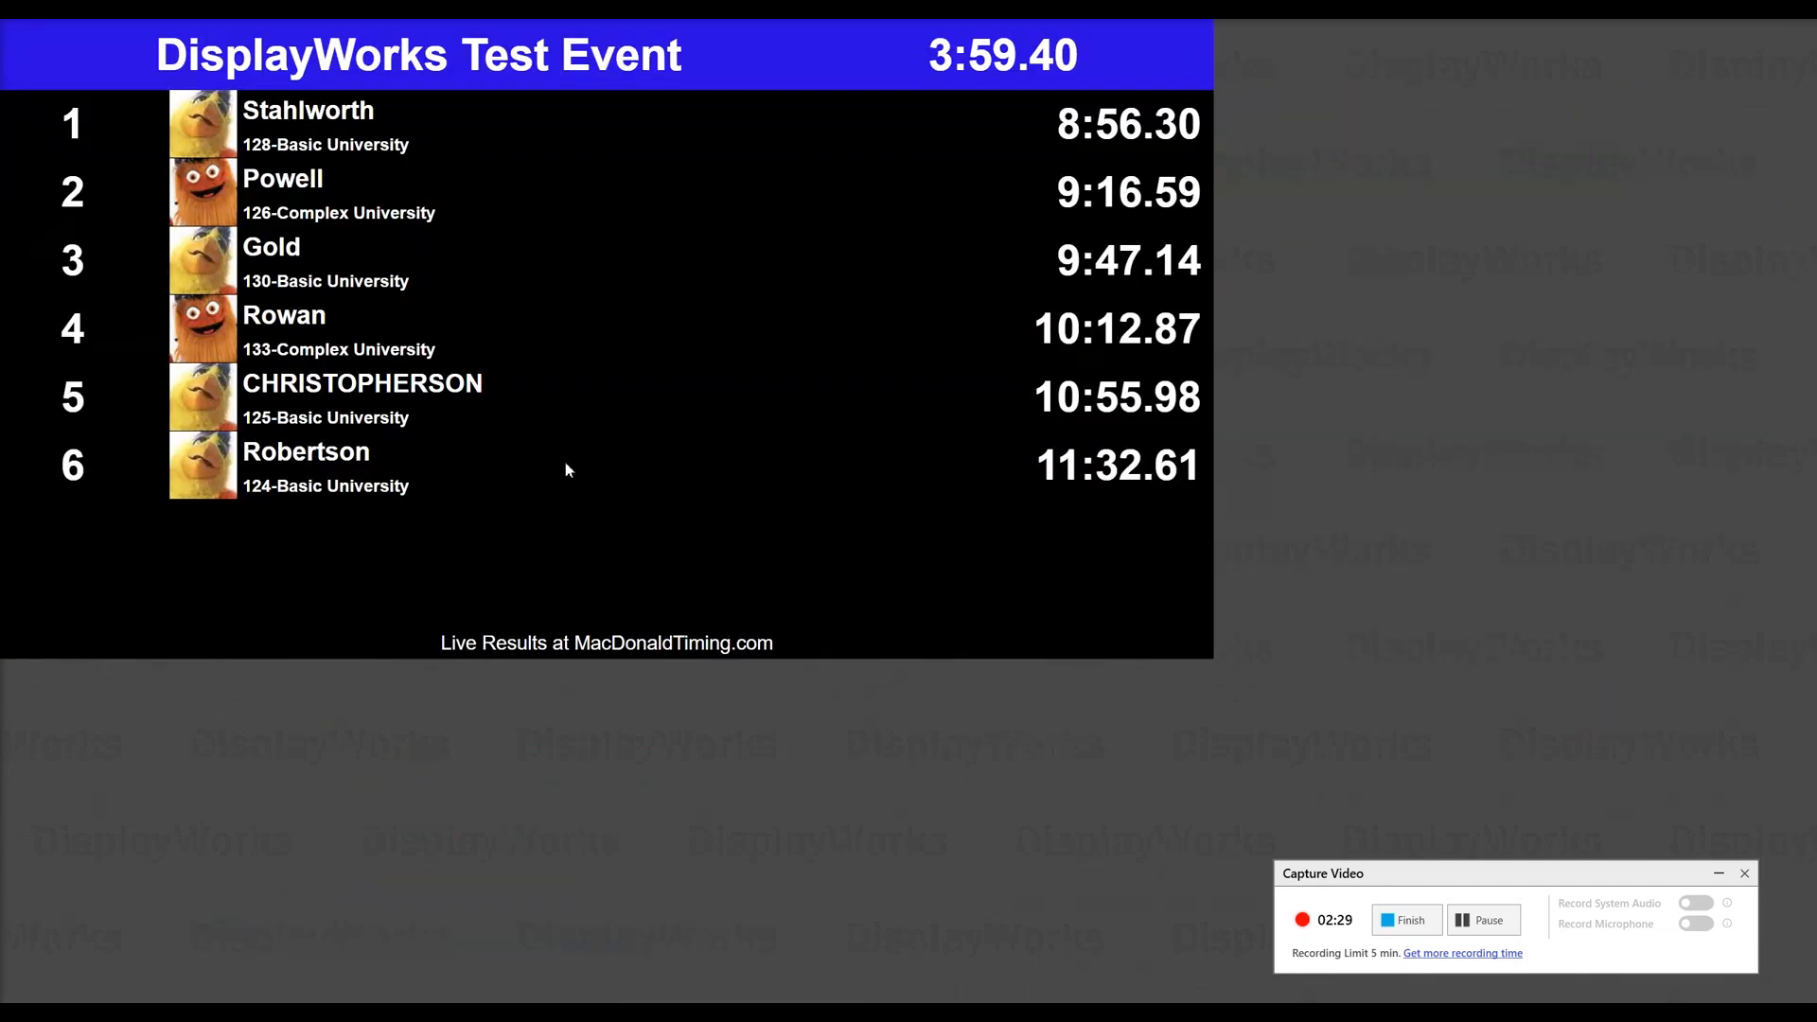
pyautogui.click(584, 284)
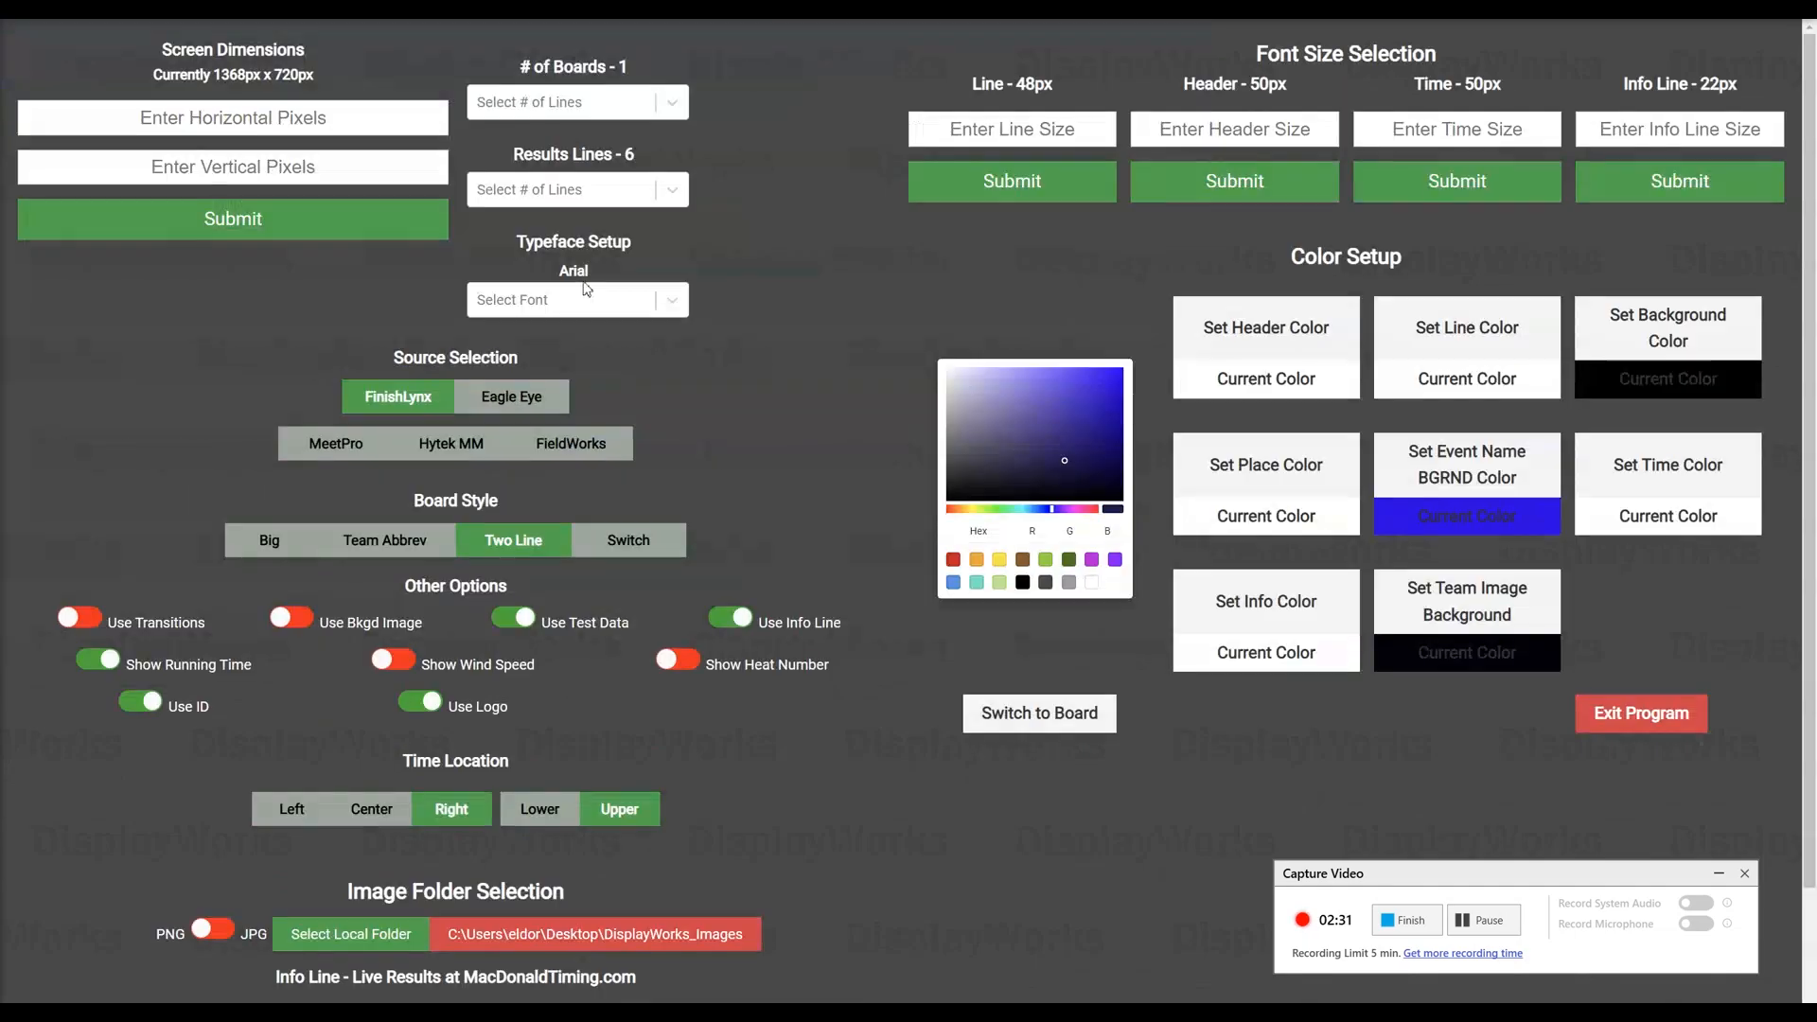
# Step: Select Hytek MM as the results source and view its test results on the board
pyautogui.click(441, 459)
pyautogui.click(1033, 721)
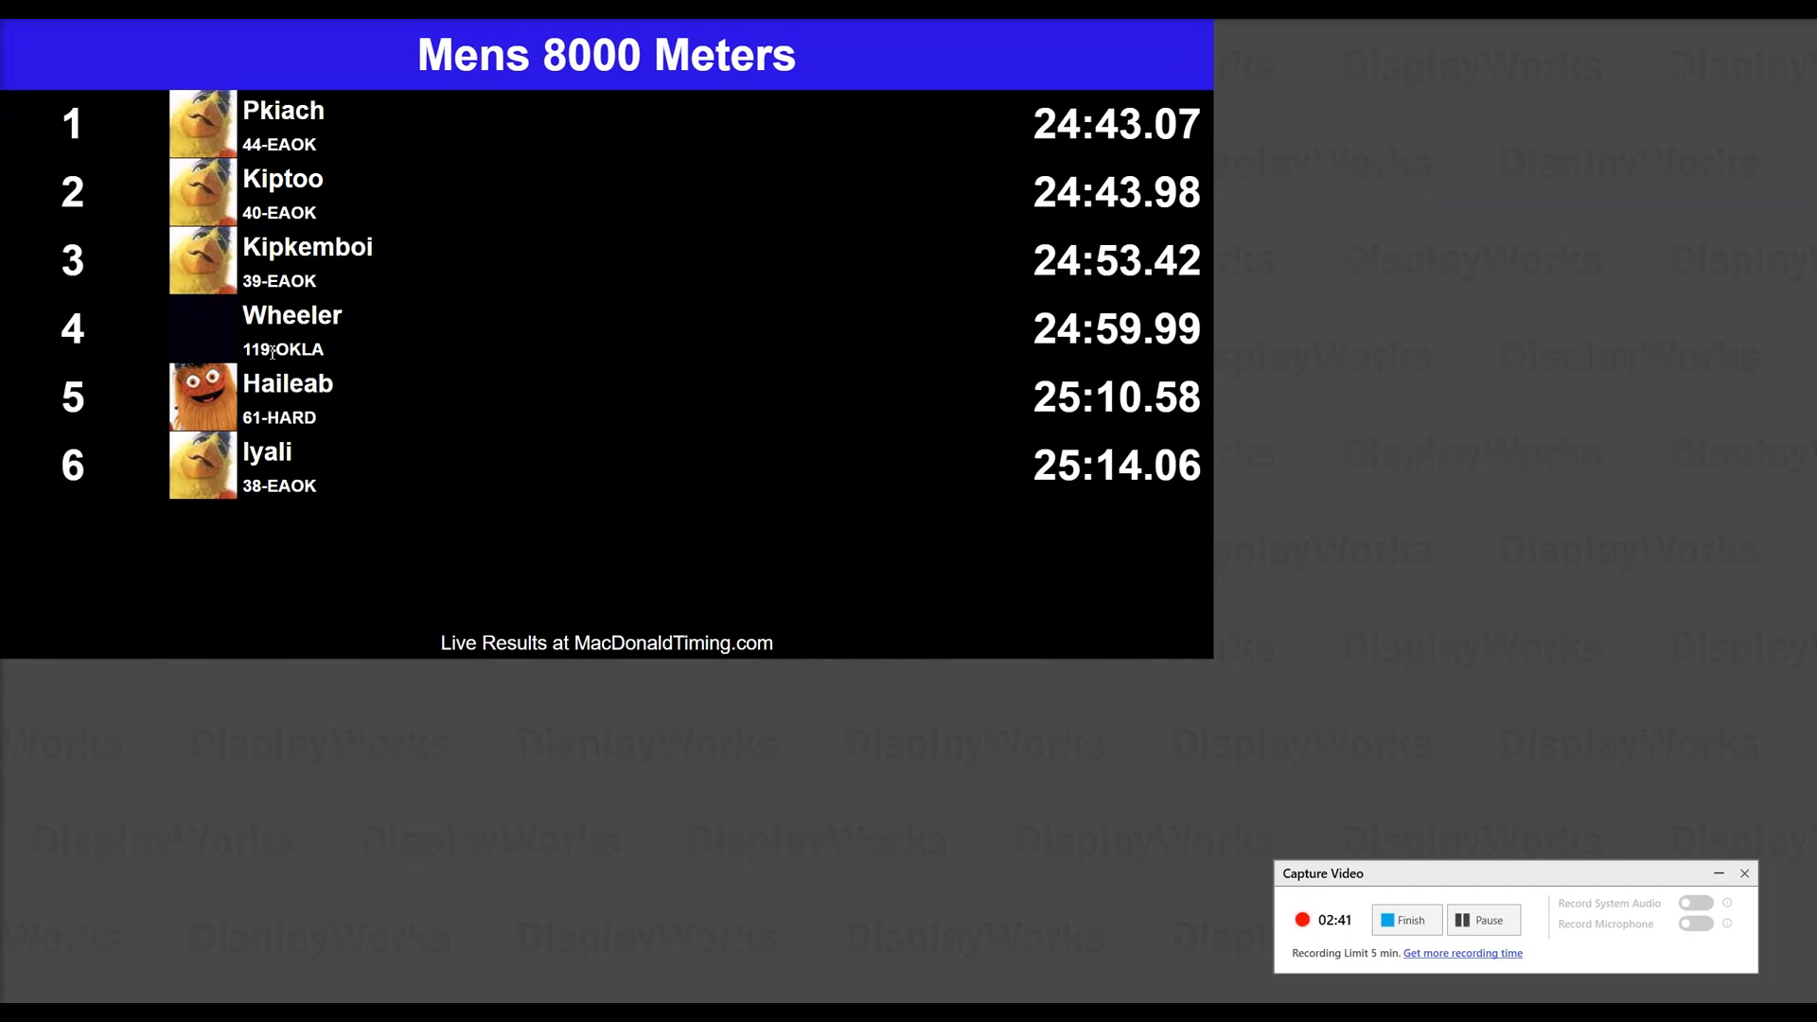
pyautogui.click(394, 352)
# Step: Turn off Use ID for the Hytek MM source and check the team lines on the board
pyautogui.click(154, 663)
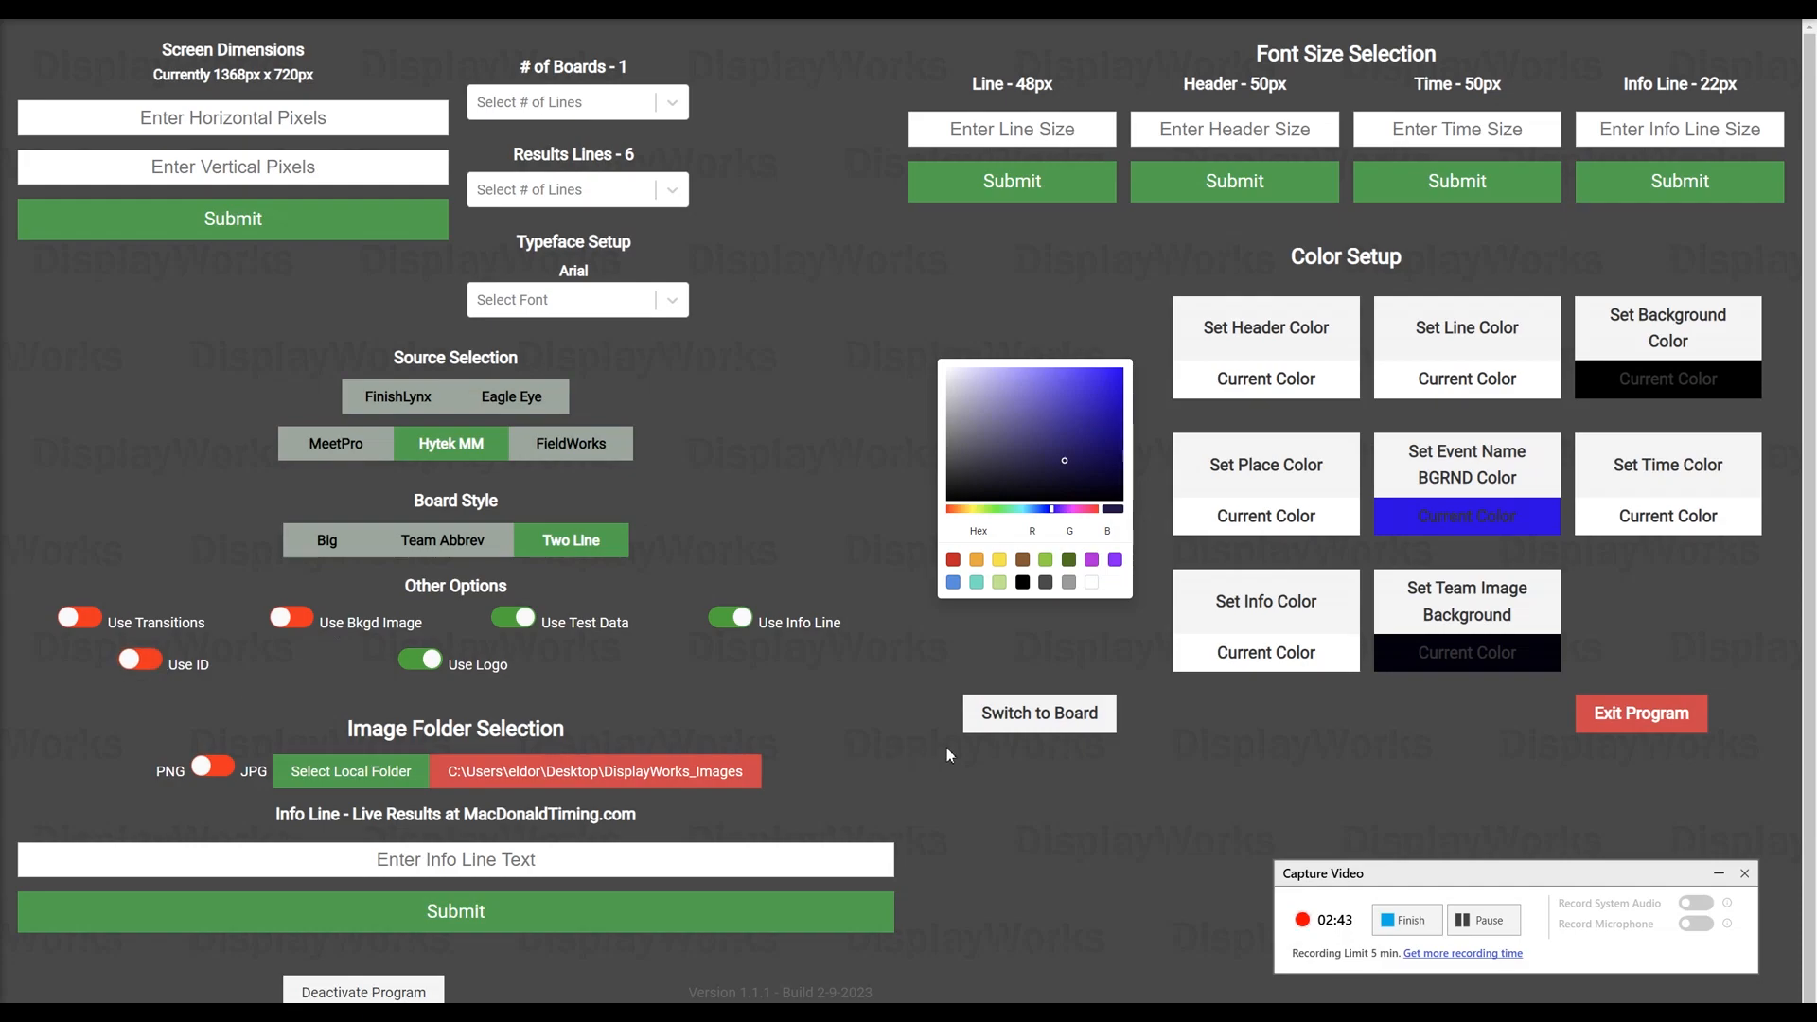
pyautogui.click(985, 721)
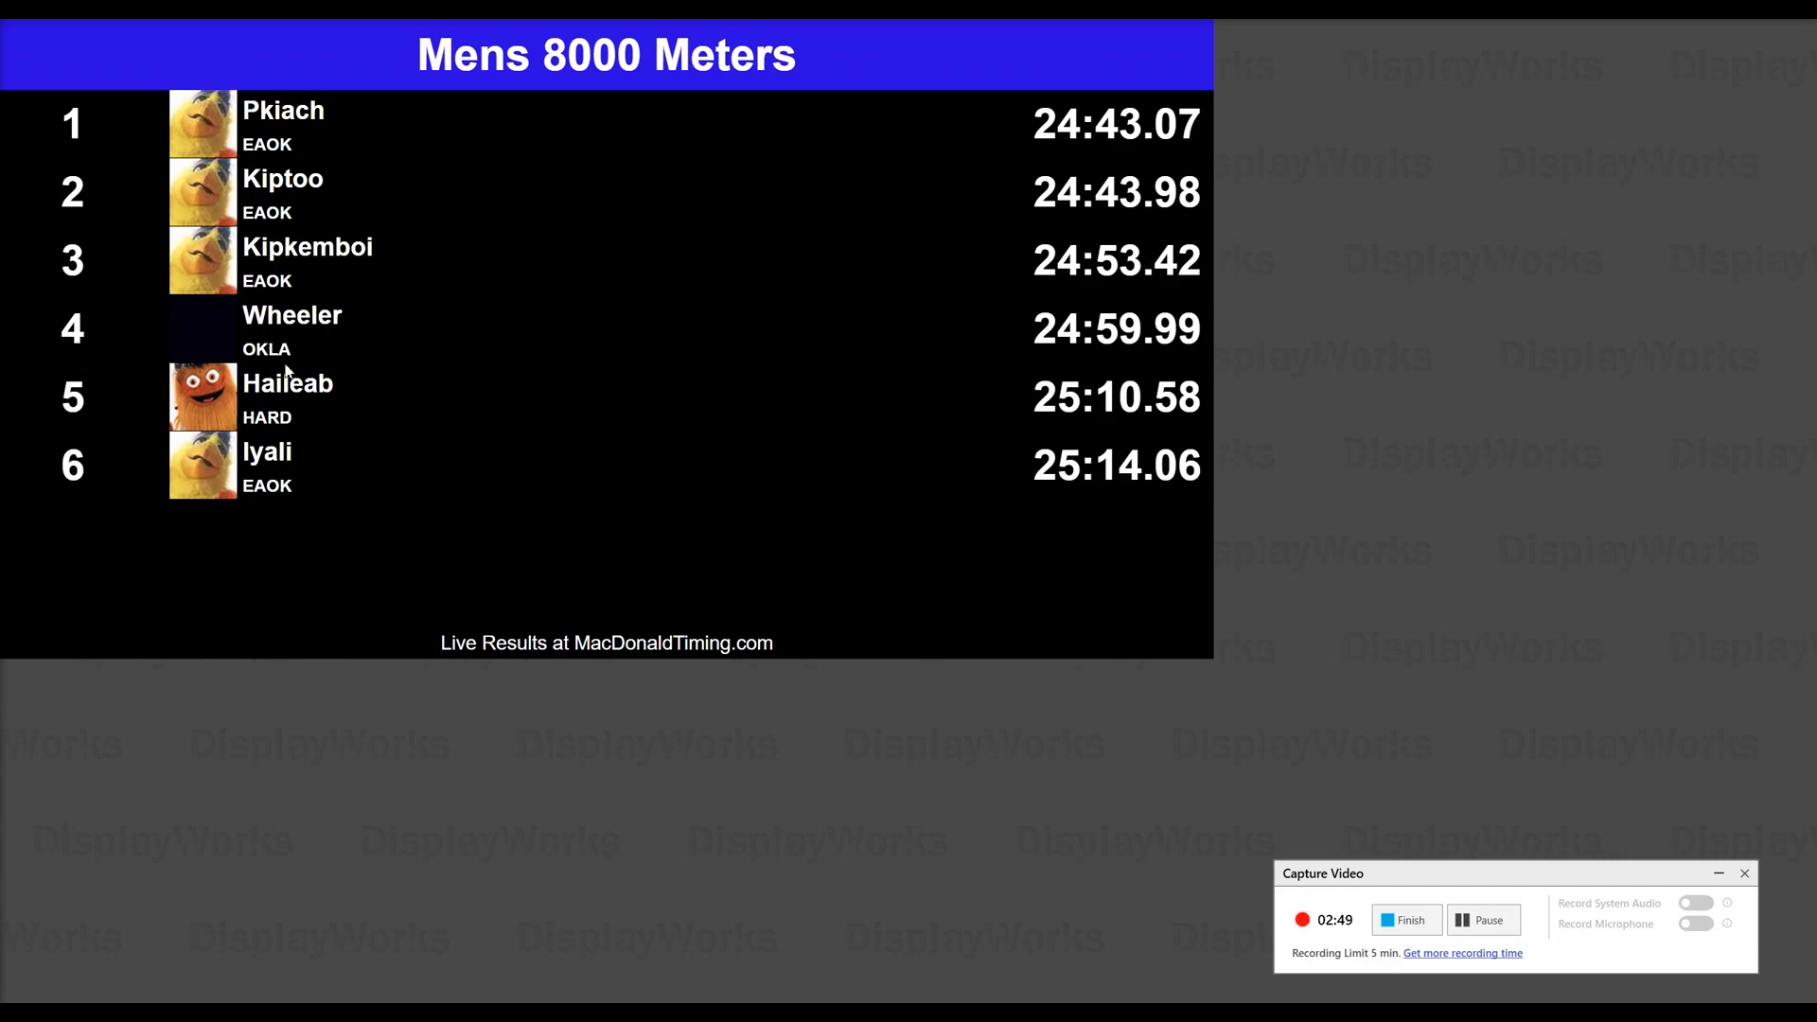
pyautogui.click(215, 324)
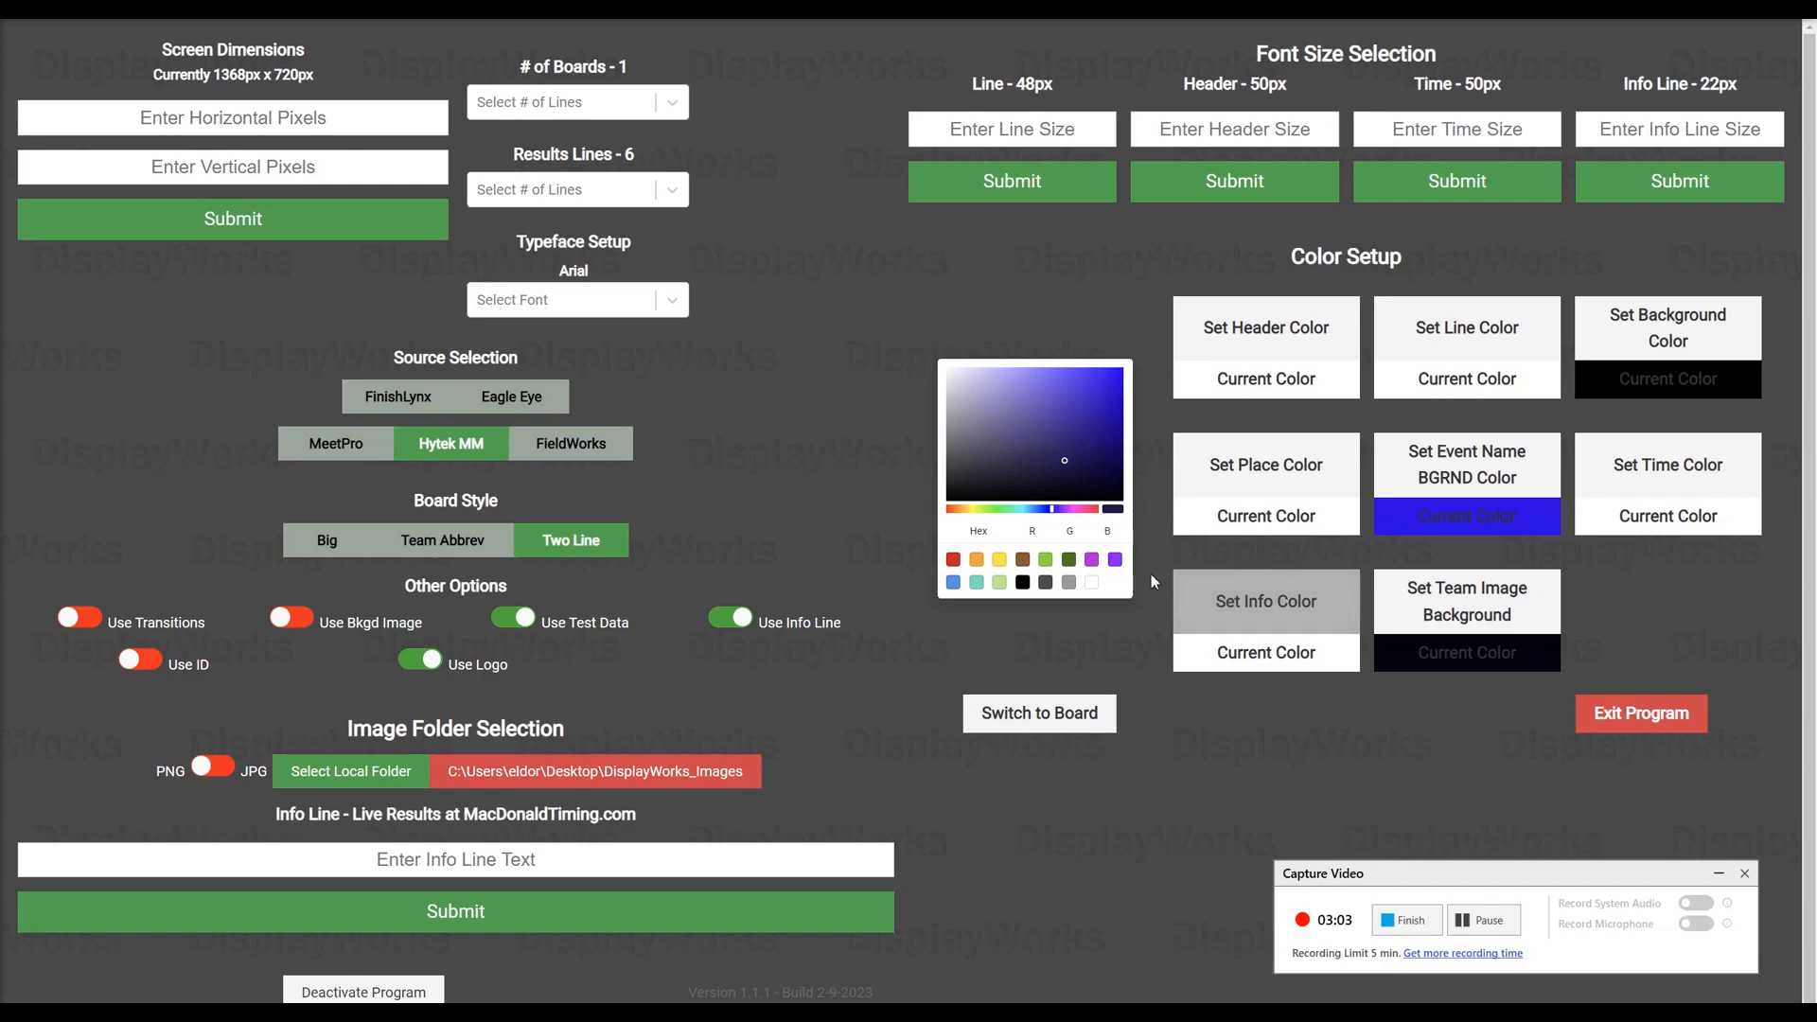
# Step: Set the team image background color to white and view the board
pyautogui.click(1390, 611)
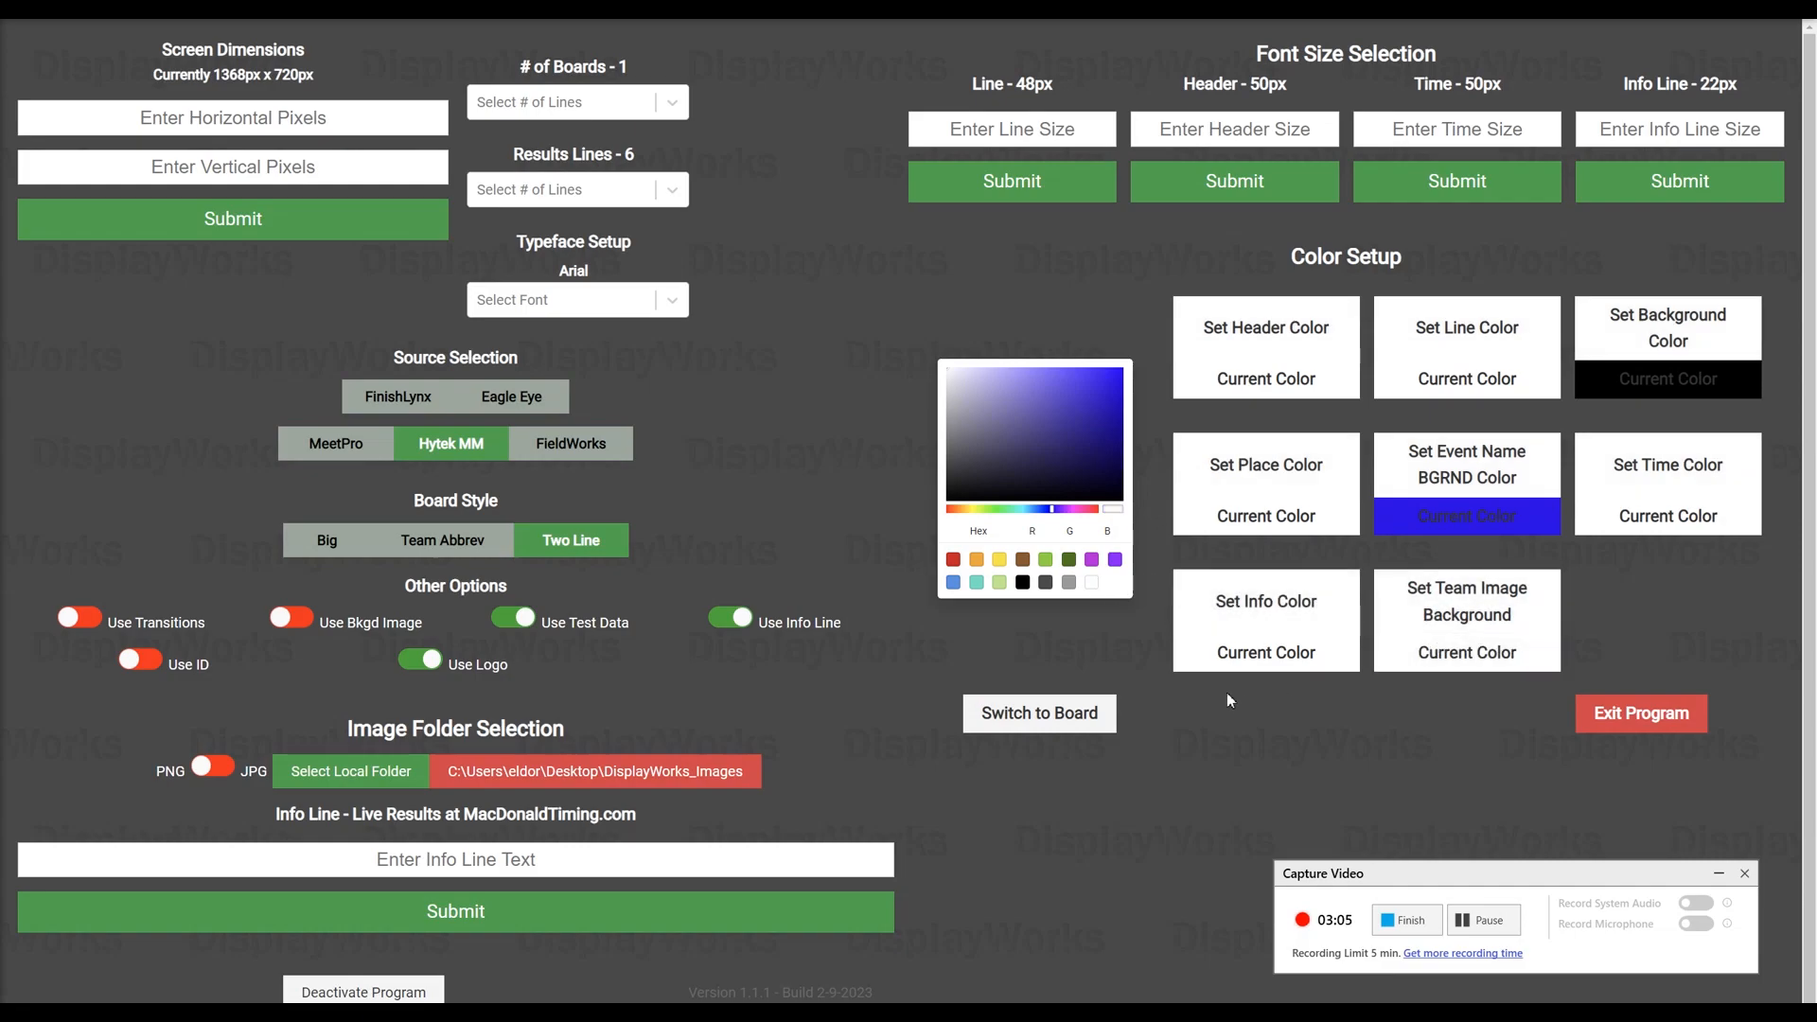
pyautogui.click(1022, 725)
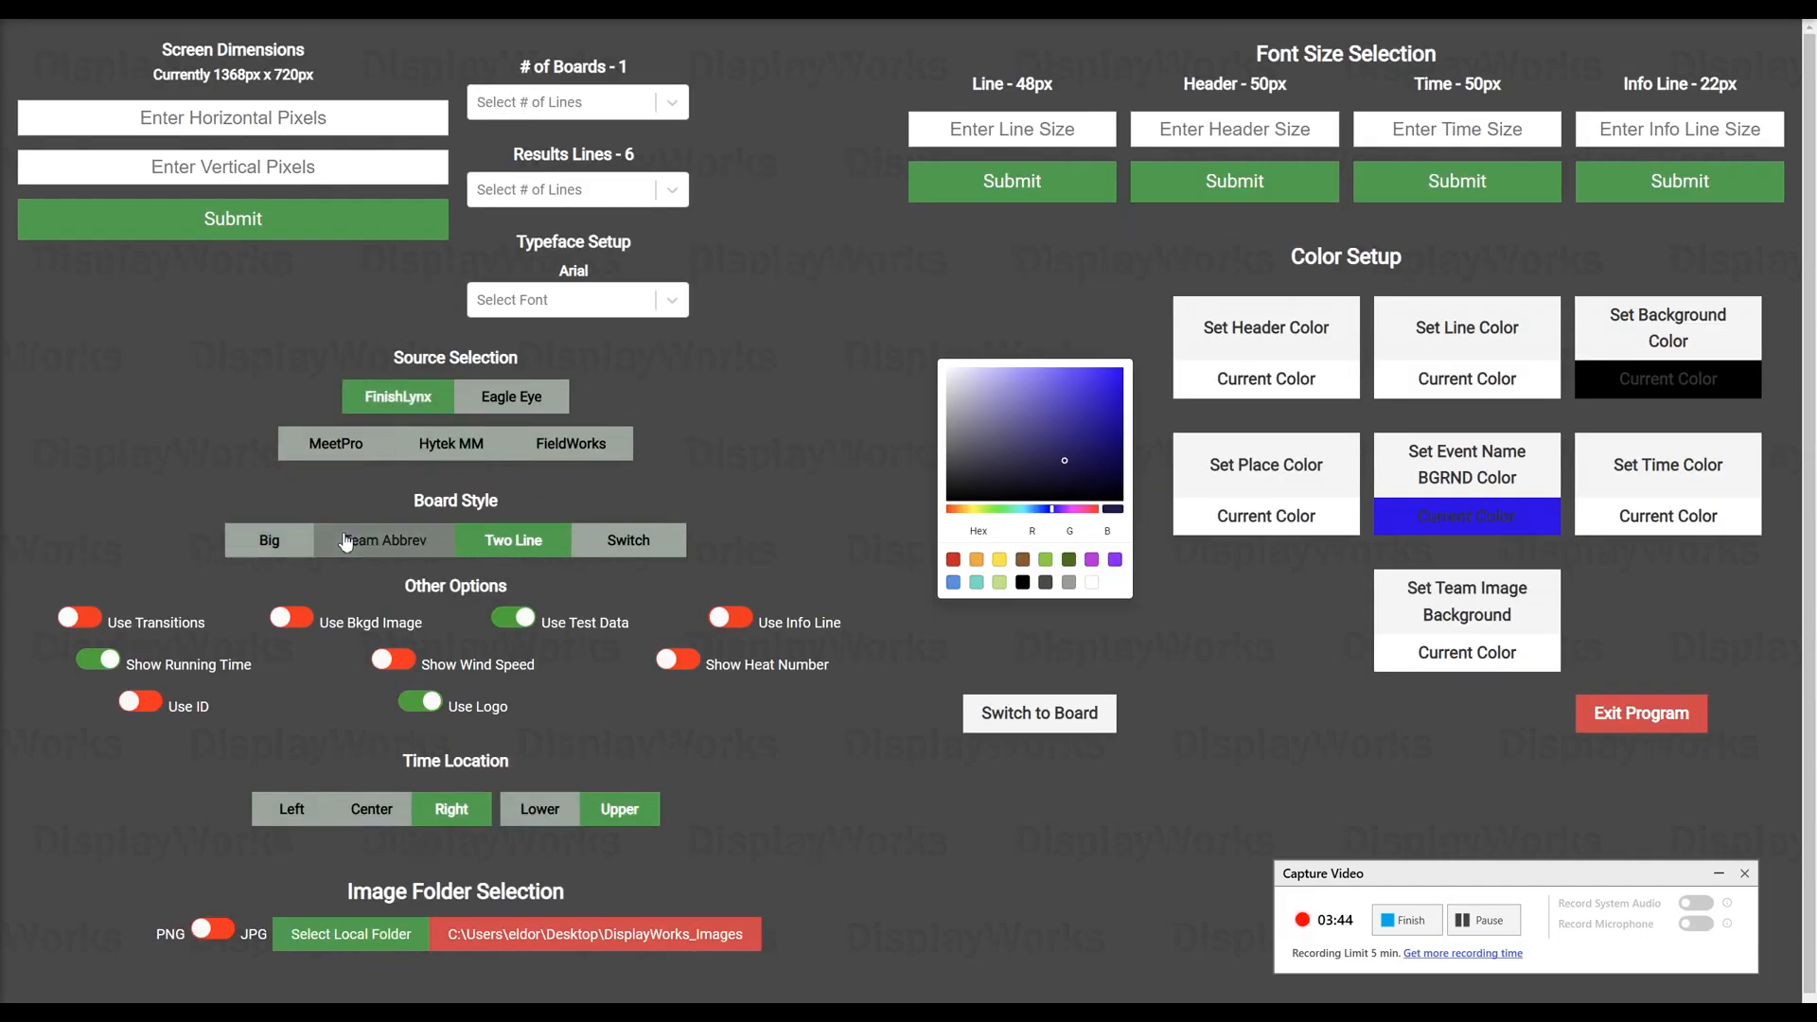
# Step: Try the Team Abbrev board style, settle on Big for the FinishLynx source and show the board
pyautogui.click(346, 541)
pyautogui.click(271, 537)
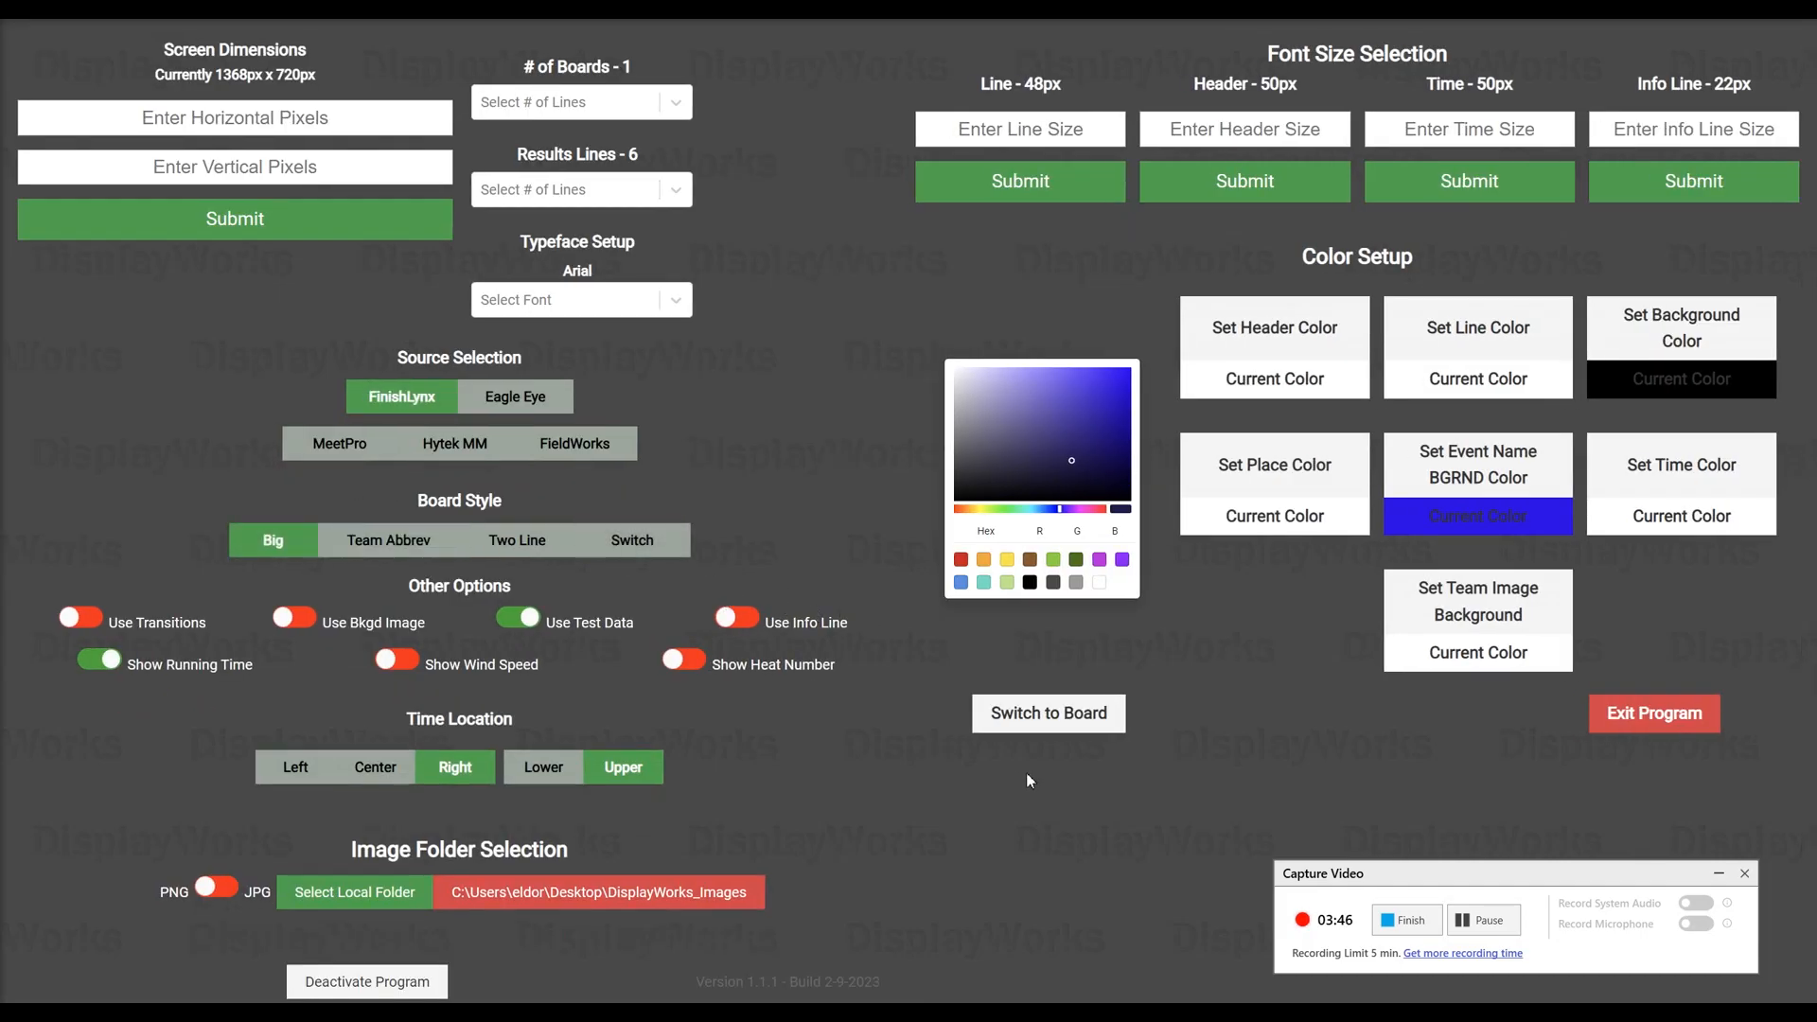
pyautogui.click(1034, 719)
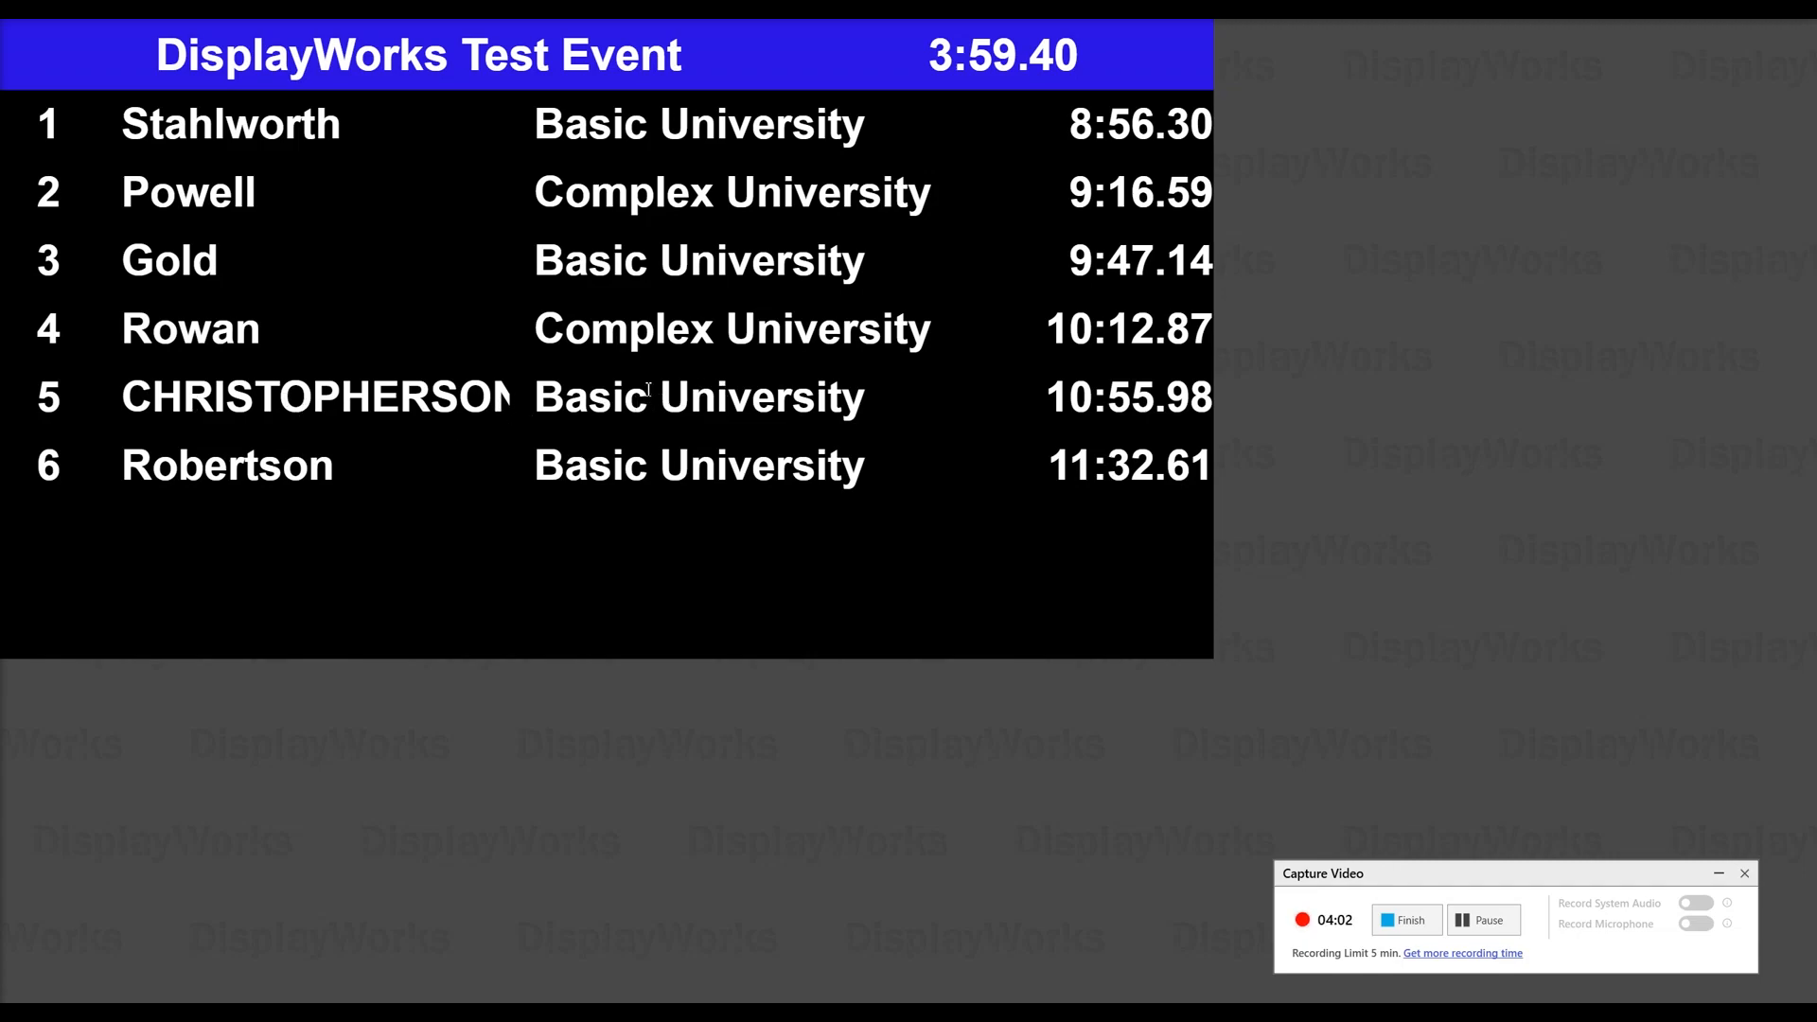
# Step: Return to the settings and set the number of results lines to 8
pyautogui.click(446, 338)
pyautogui.click(663, 185)
pyautogui.scroll(-2, 645, 421)
pyautogui.click(647, 391)
pyautogui.click(594, 235)
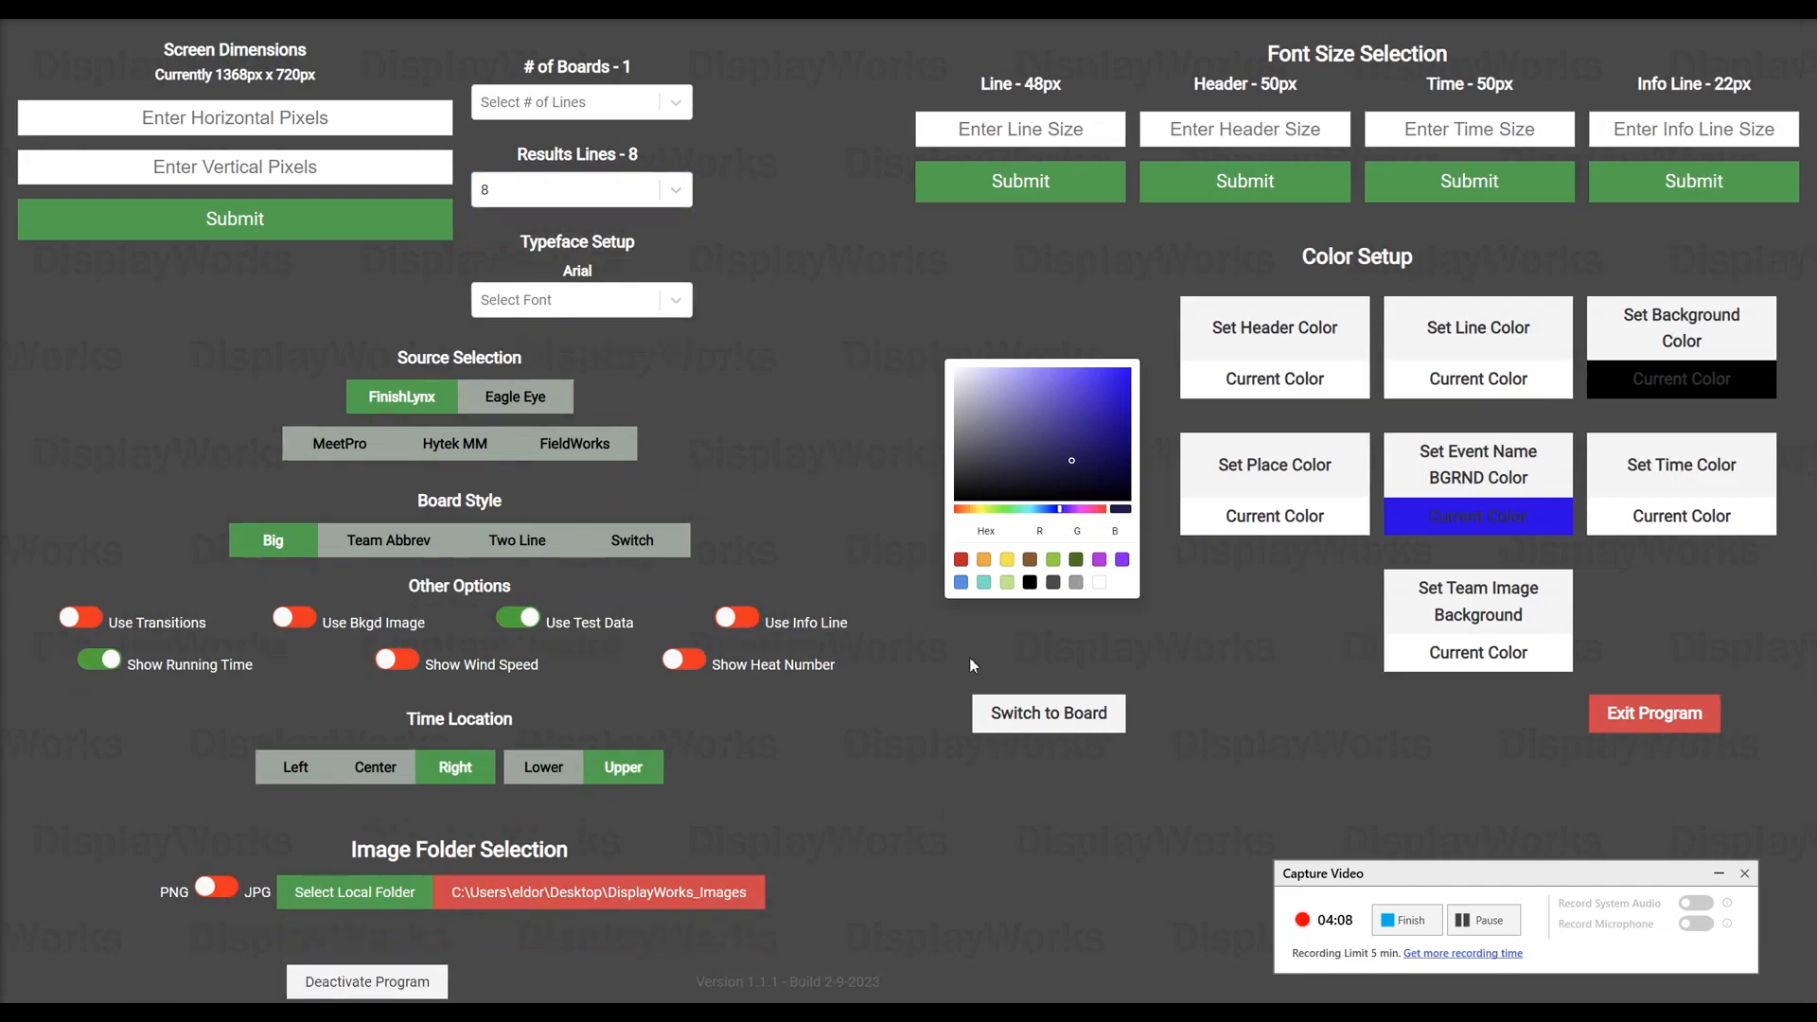
# Step: Check the eight-line board, then turn on Use Info Line and view the info line on the board
pyautogui.click(989, 712)
pyautogui.click(737, 618)
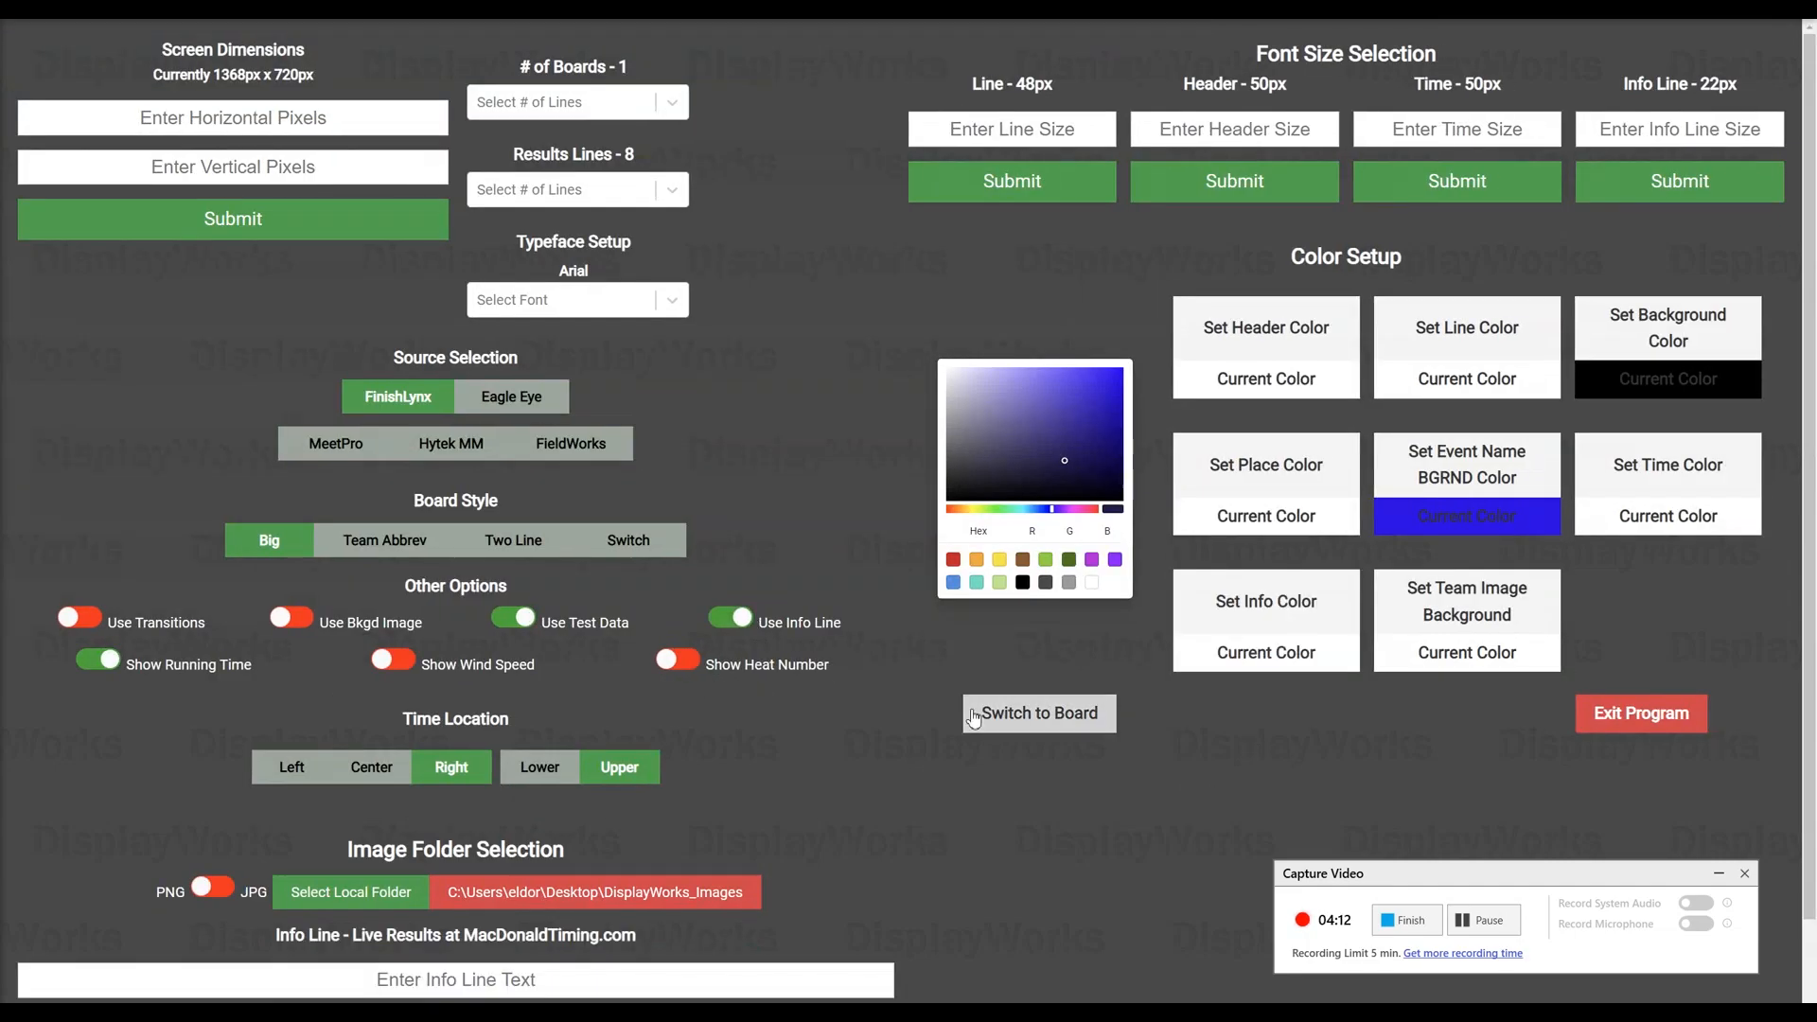
pyautogui.click(1039, 712)
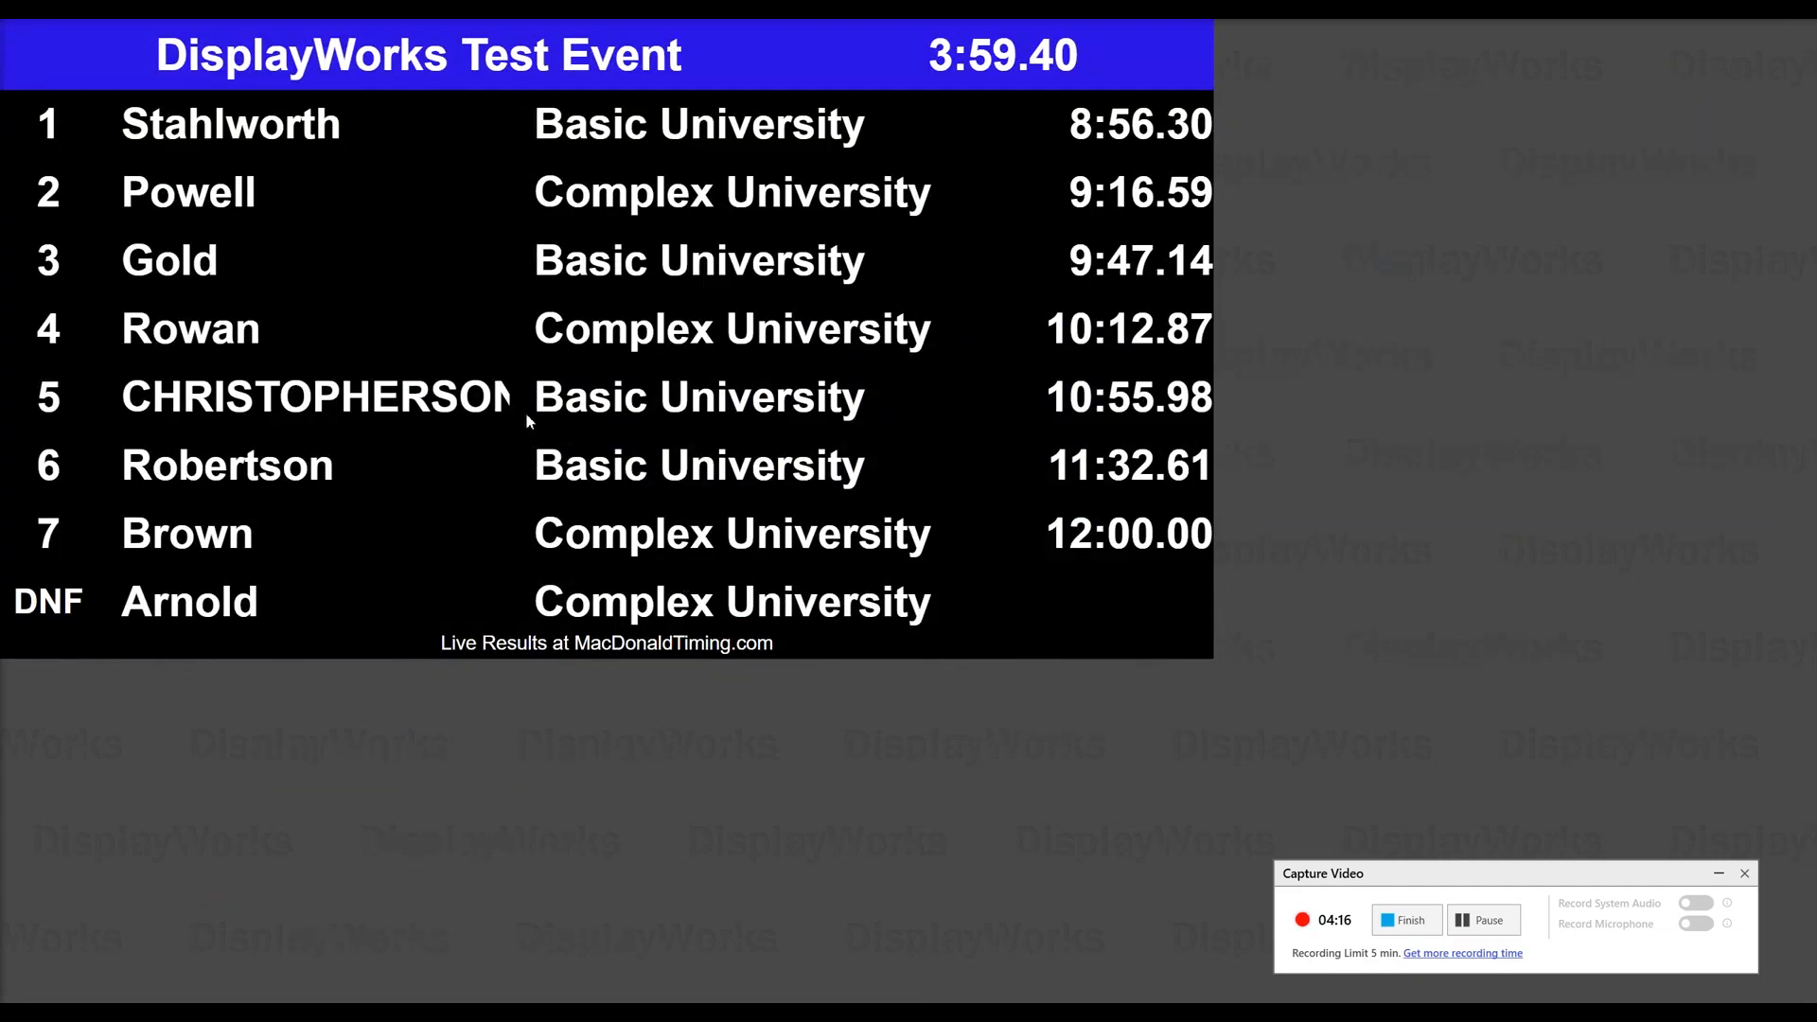
# Step: Return to the settings, set the event name background color to the red swatch and show the board
pyautogui.click(507, 355)
pyautogui.moveTo(1071, 532); pyautogui.dragTo(1094, 528)
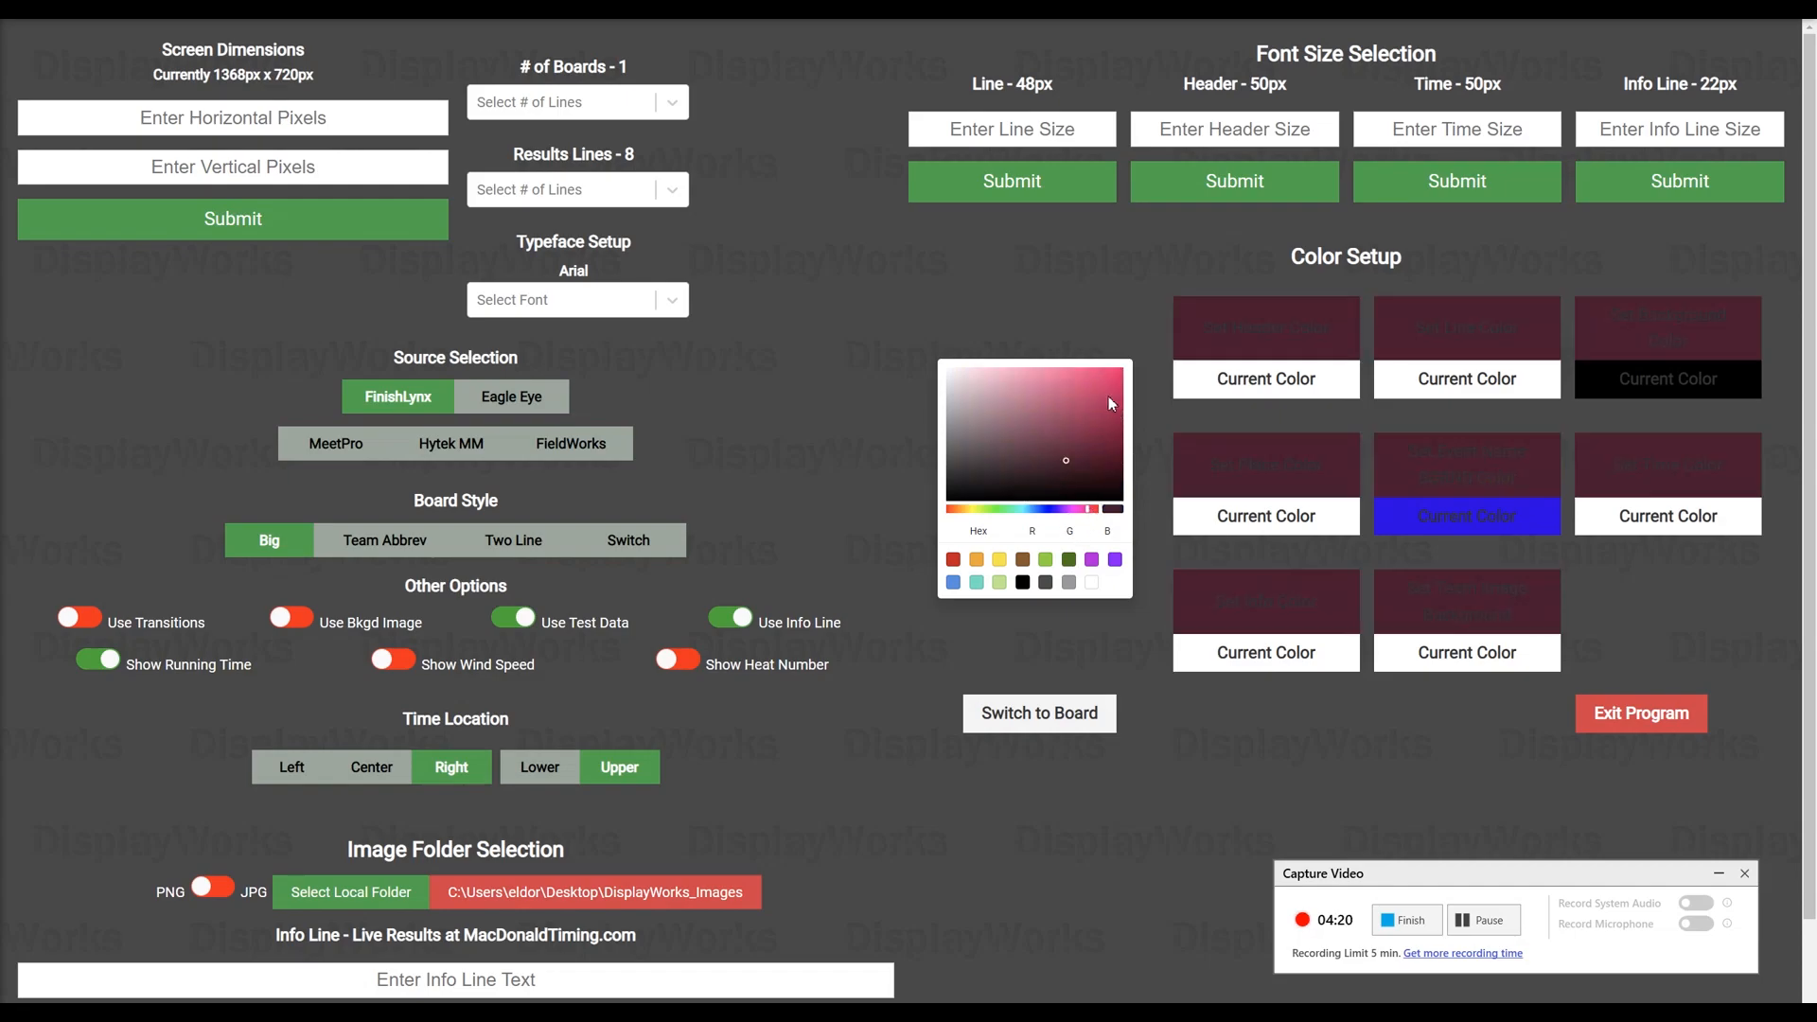
pyautogui.click(954, 559)
pyautogui.click(1474, 469)
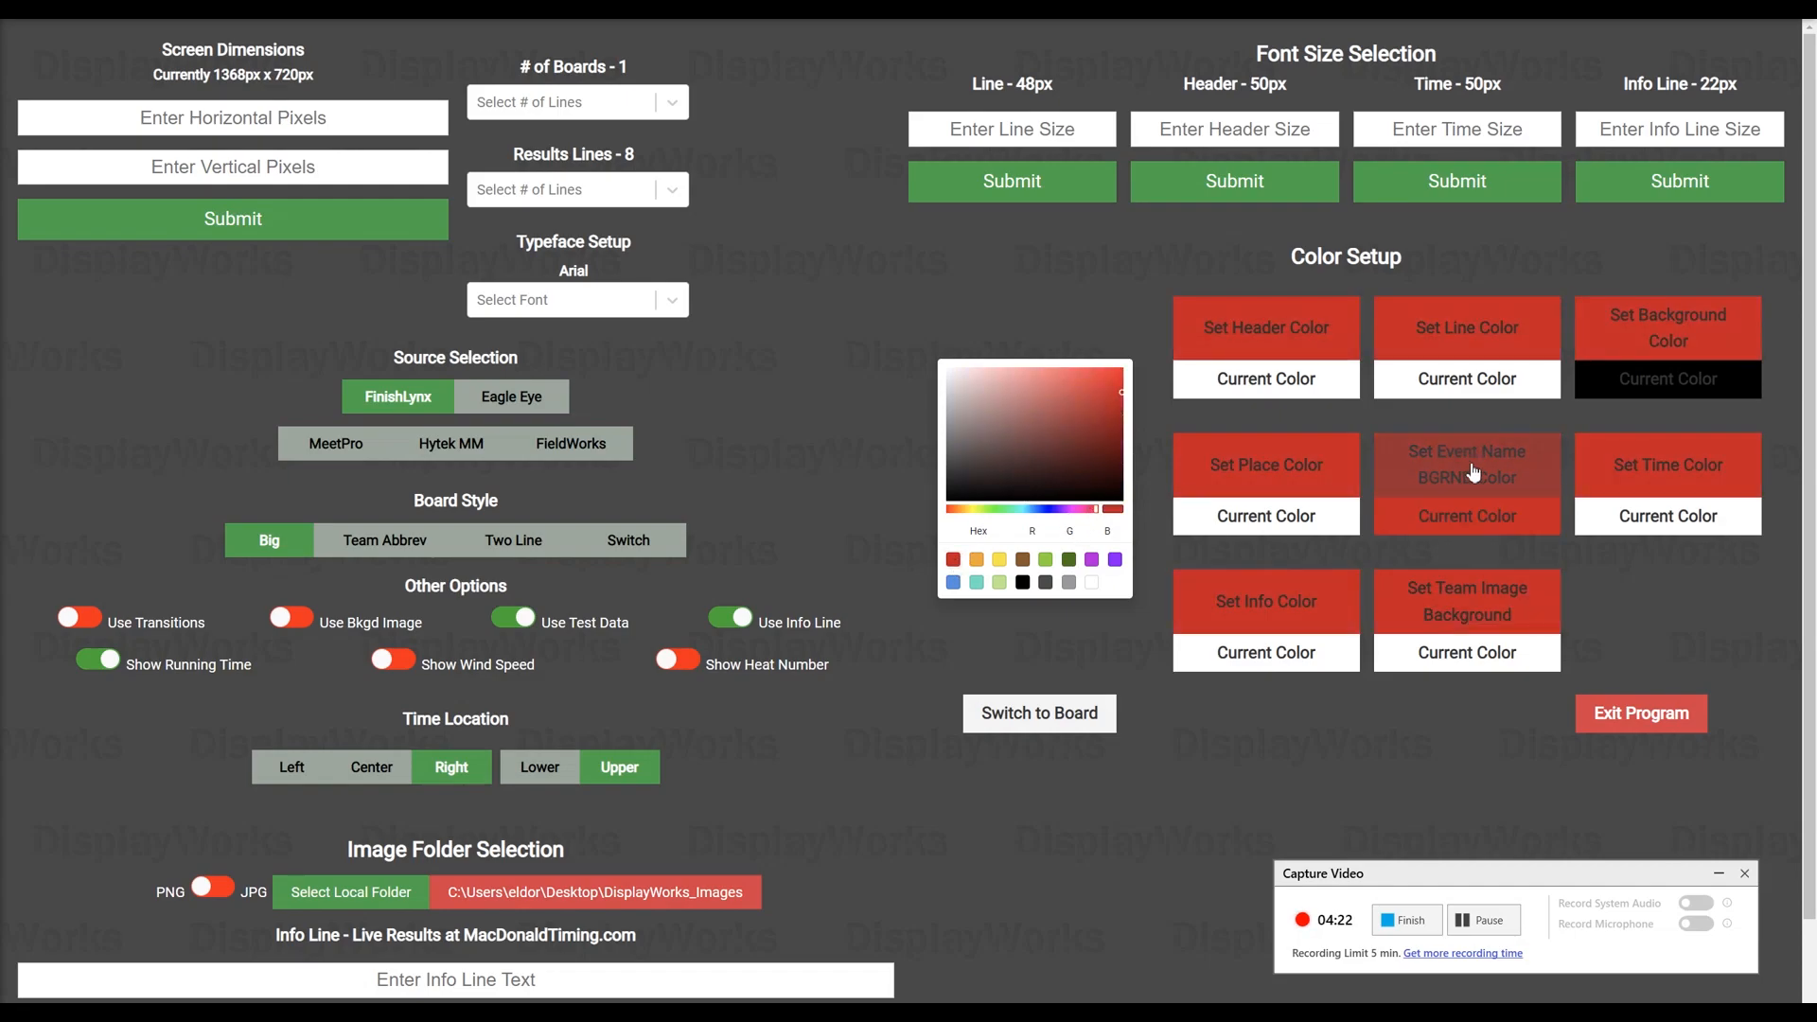
pyautogui.click(1040, 712)
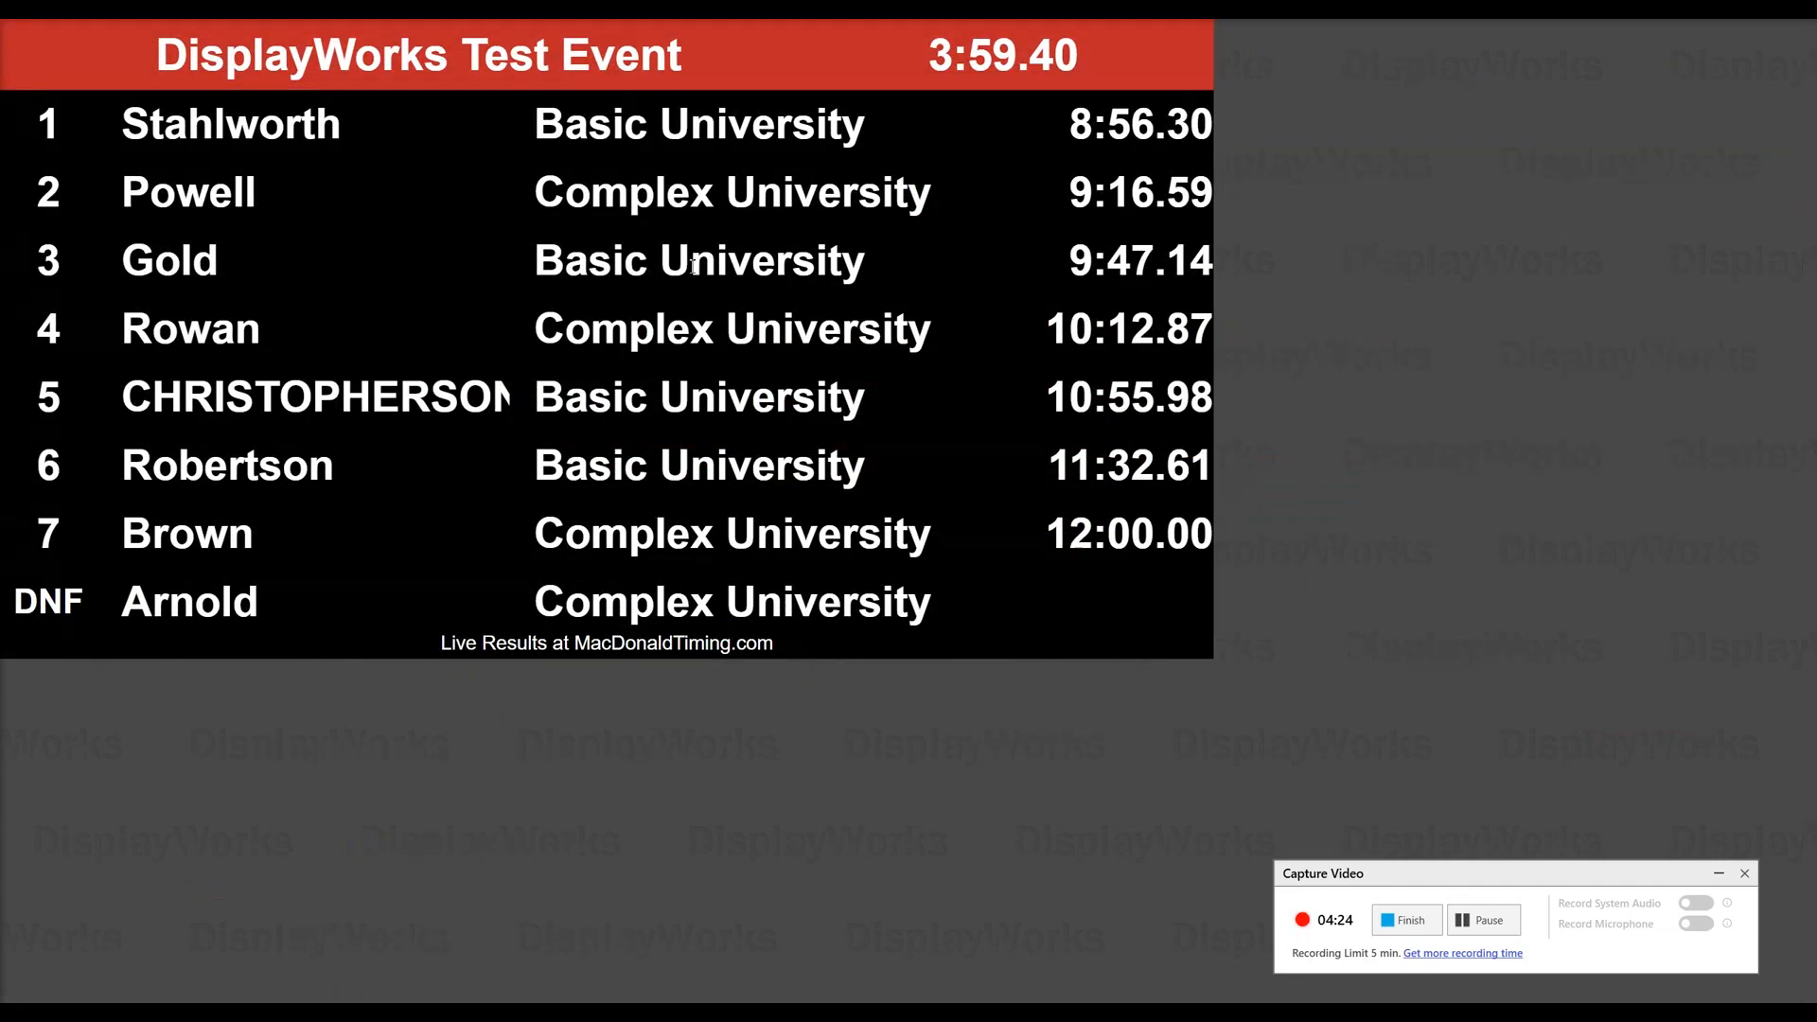
# Step: Return to the settings, set the typeface to Comic Sans MS and preview it on the board
pyautogui.click(601, 149)
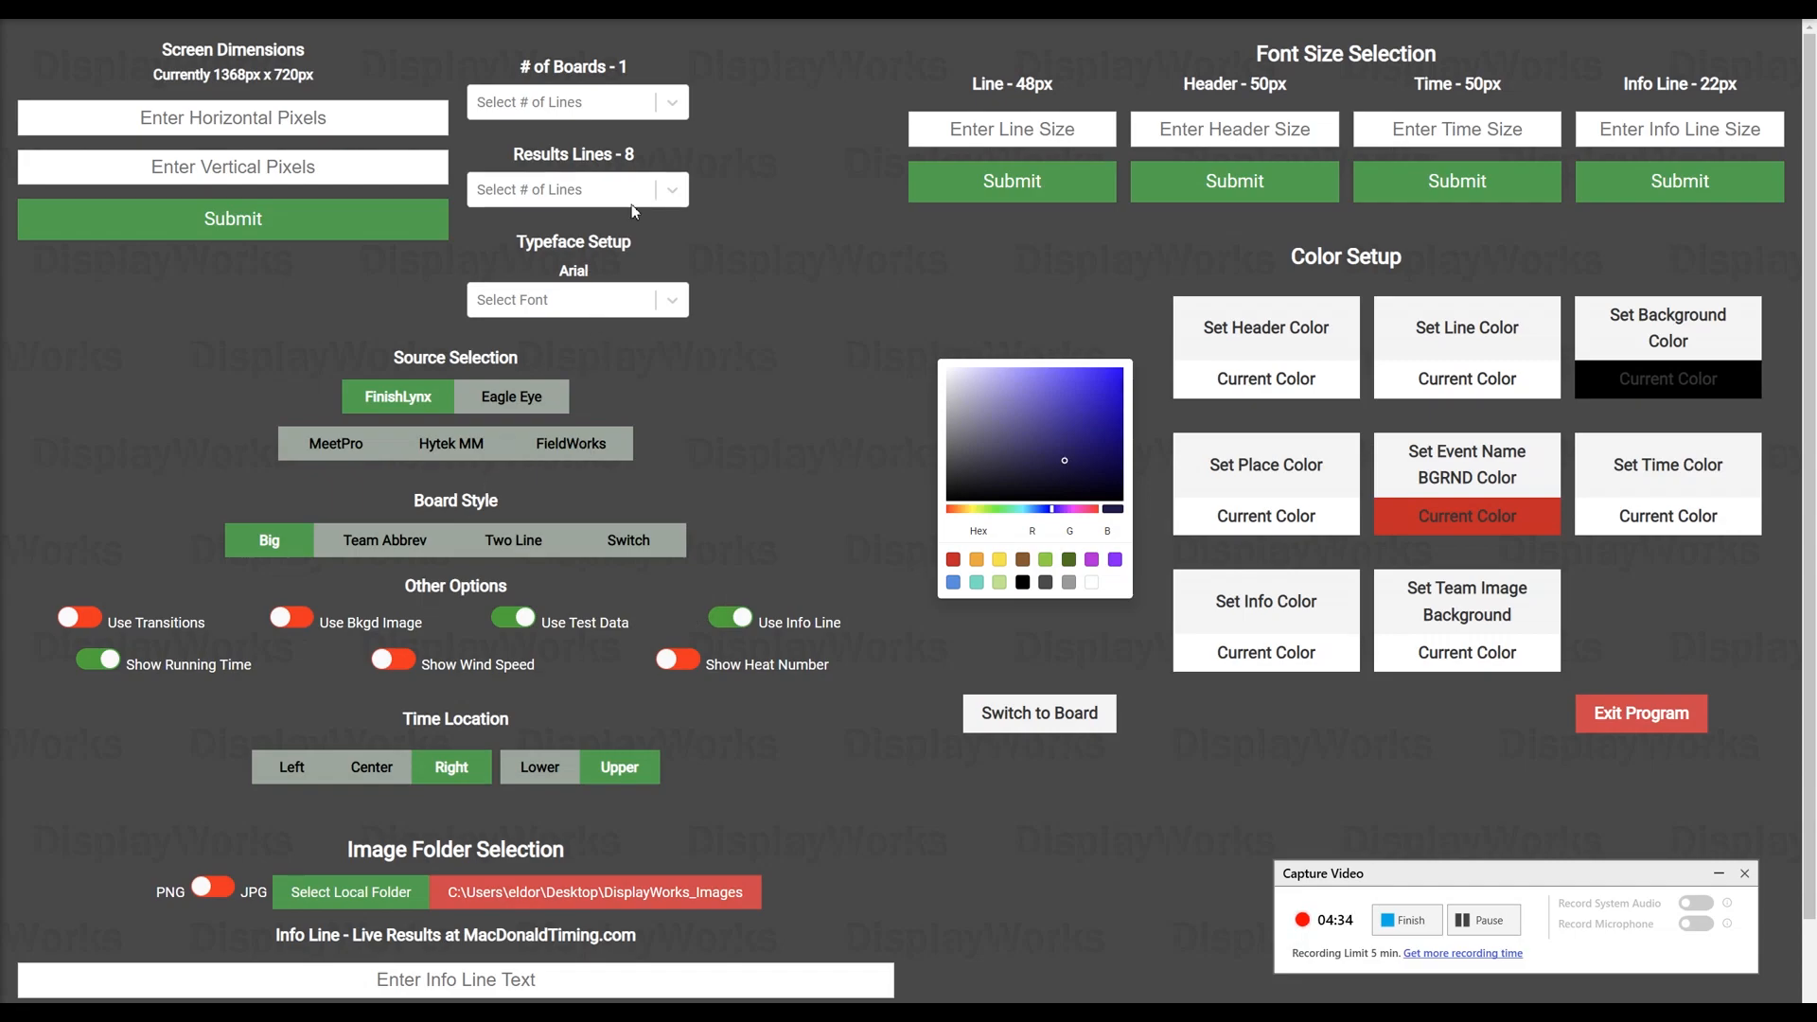
pyautogui.click(659, 303)
pyautogui.scroll(-3, 559, 445)
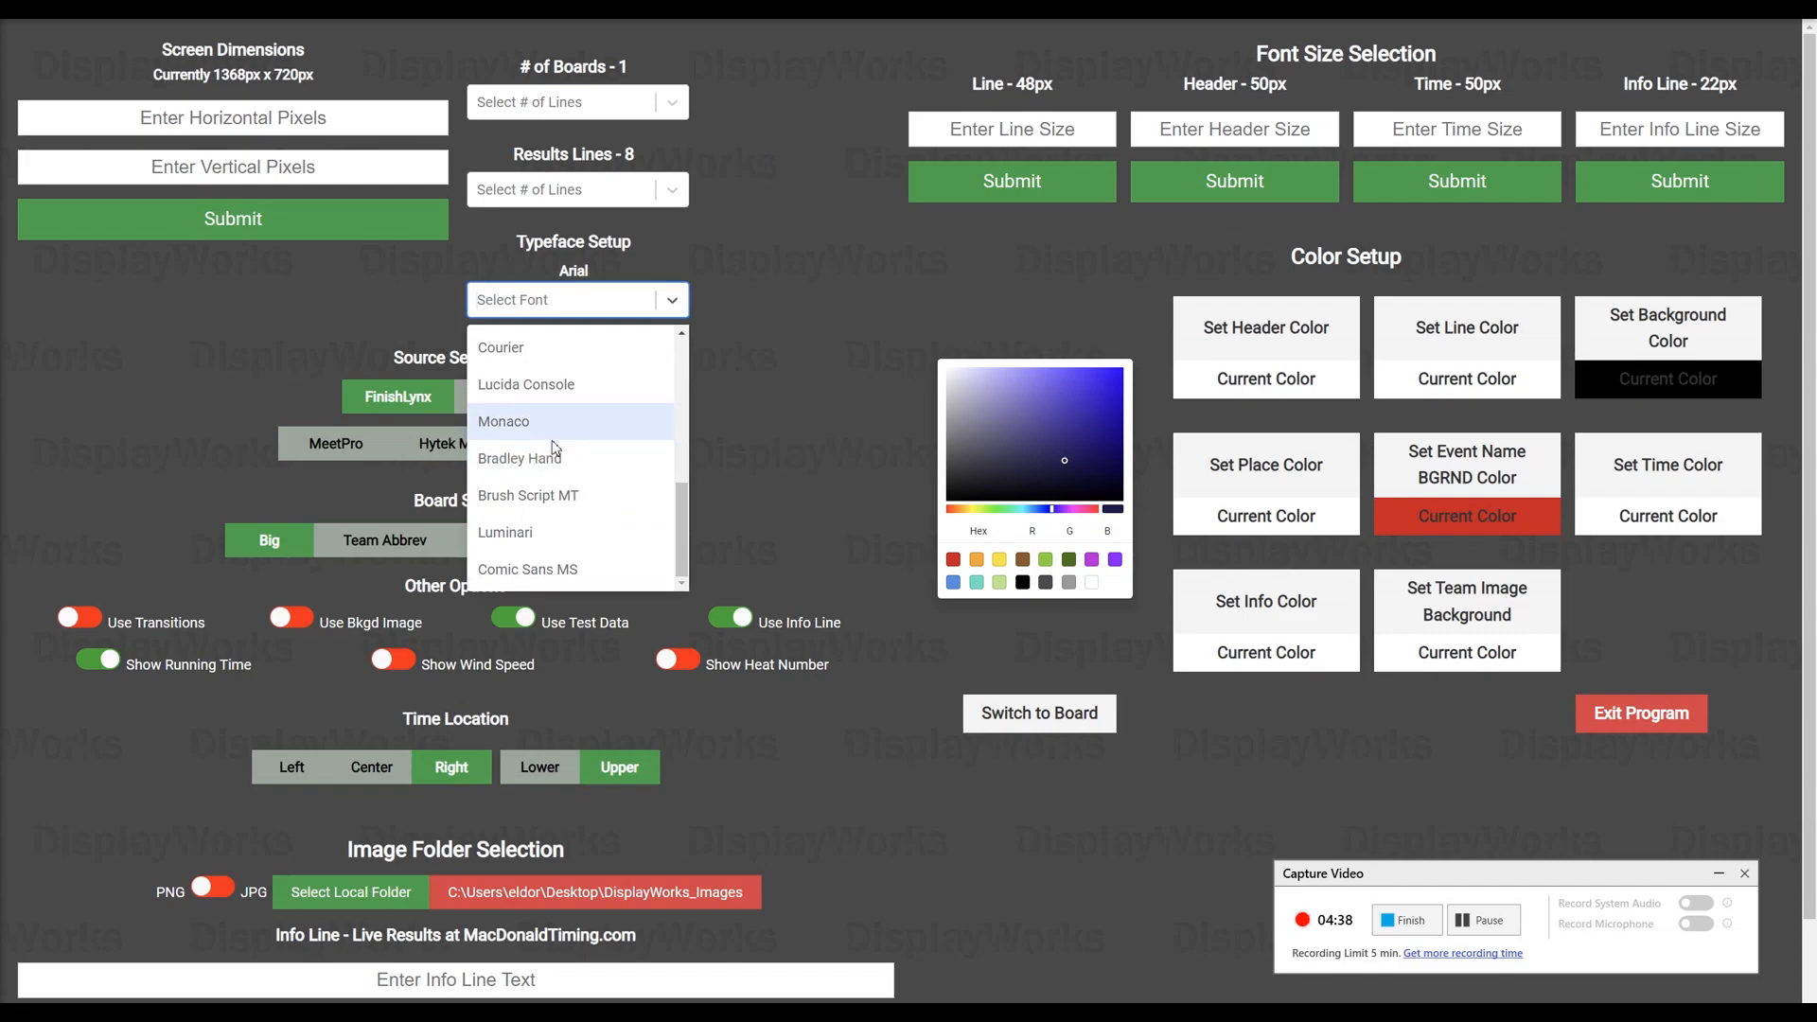
pyautogui.click(562, 571)
pyautogui.click(622, 342)
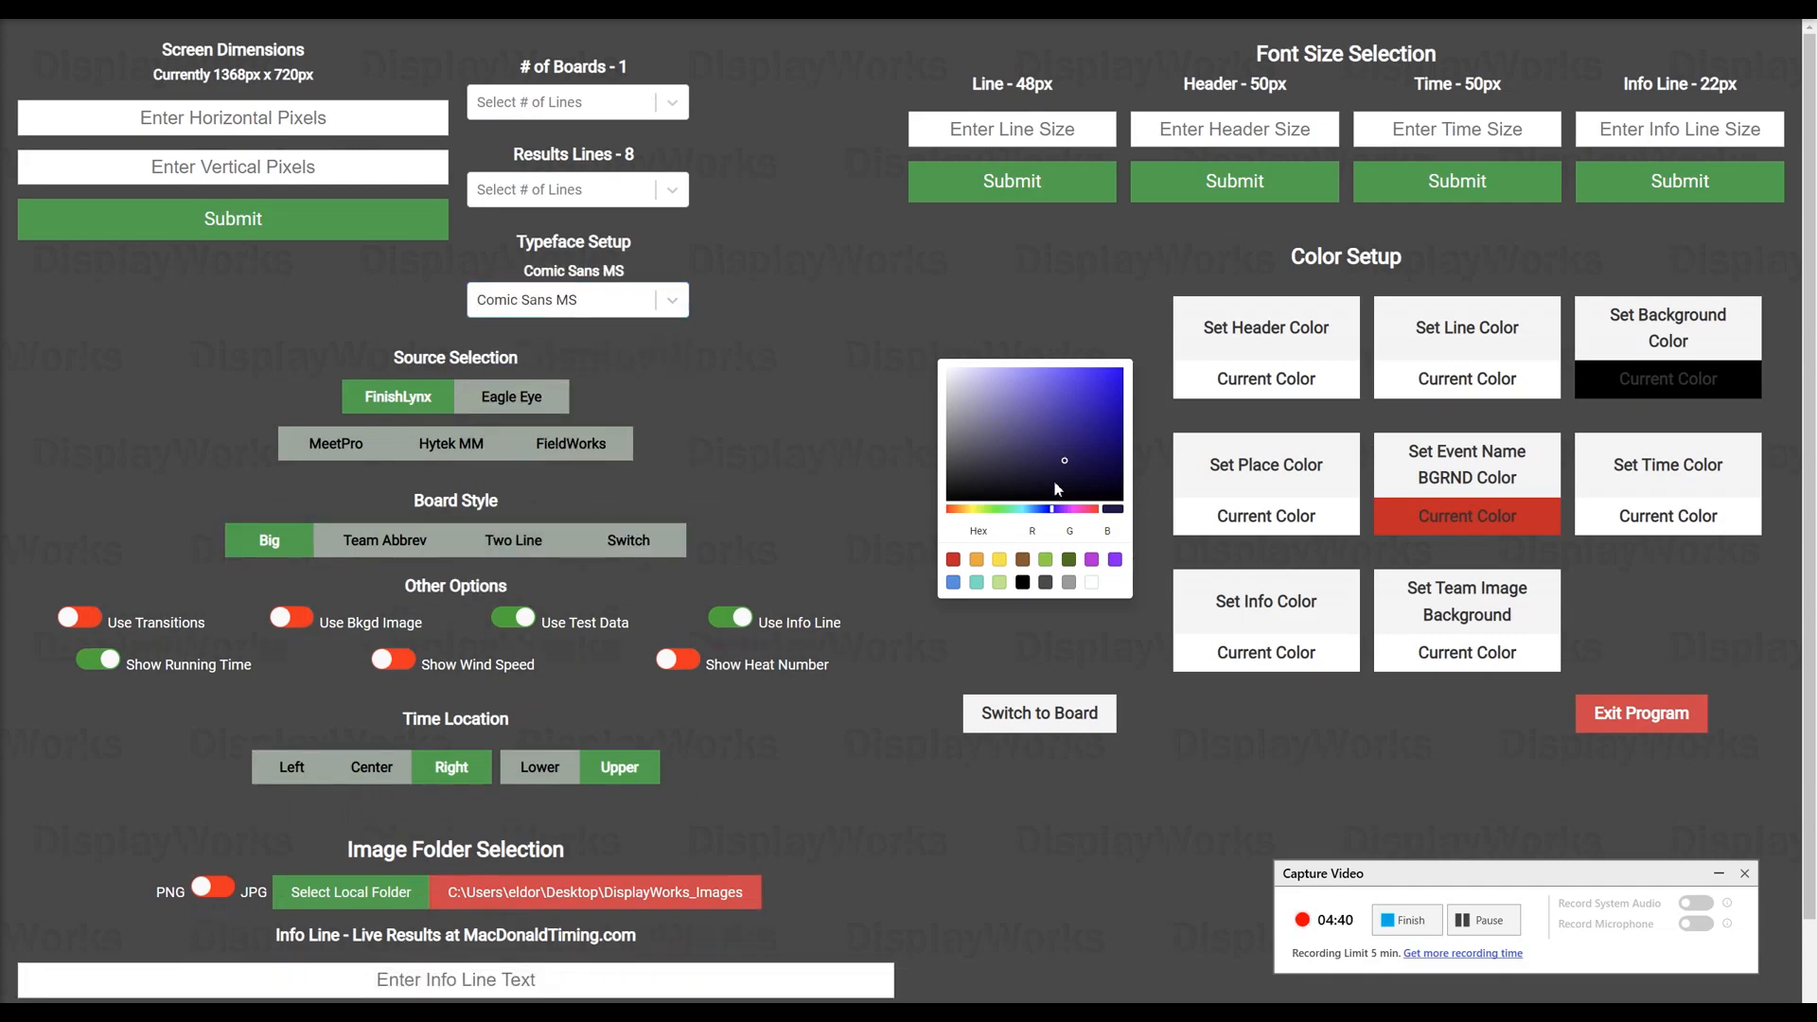
pyautogui.click(1041, 715)
pyautogui.press('Escape')
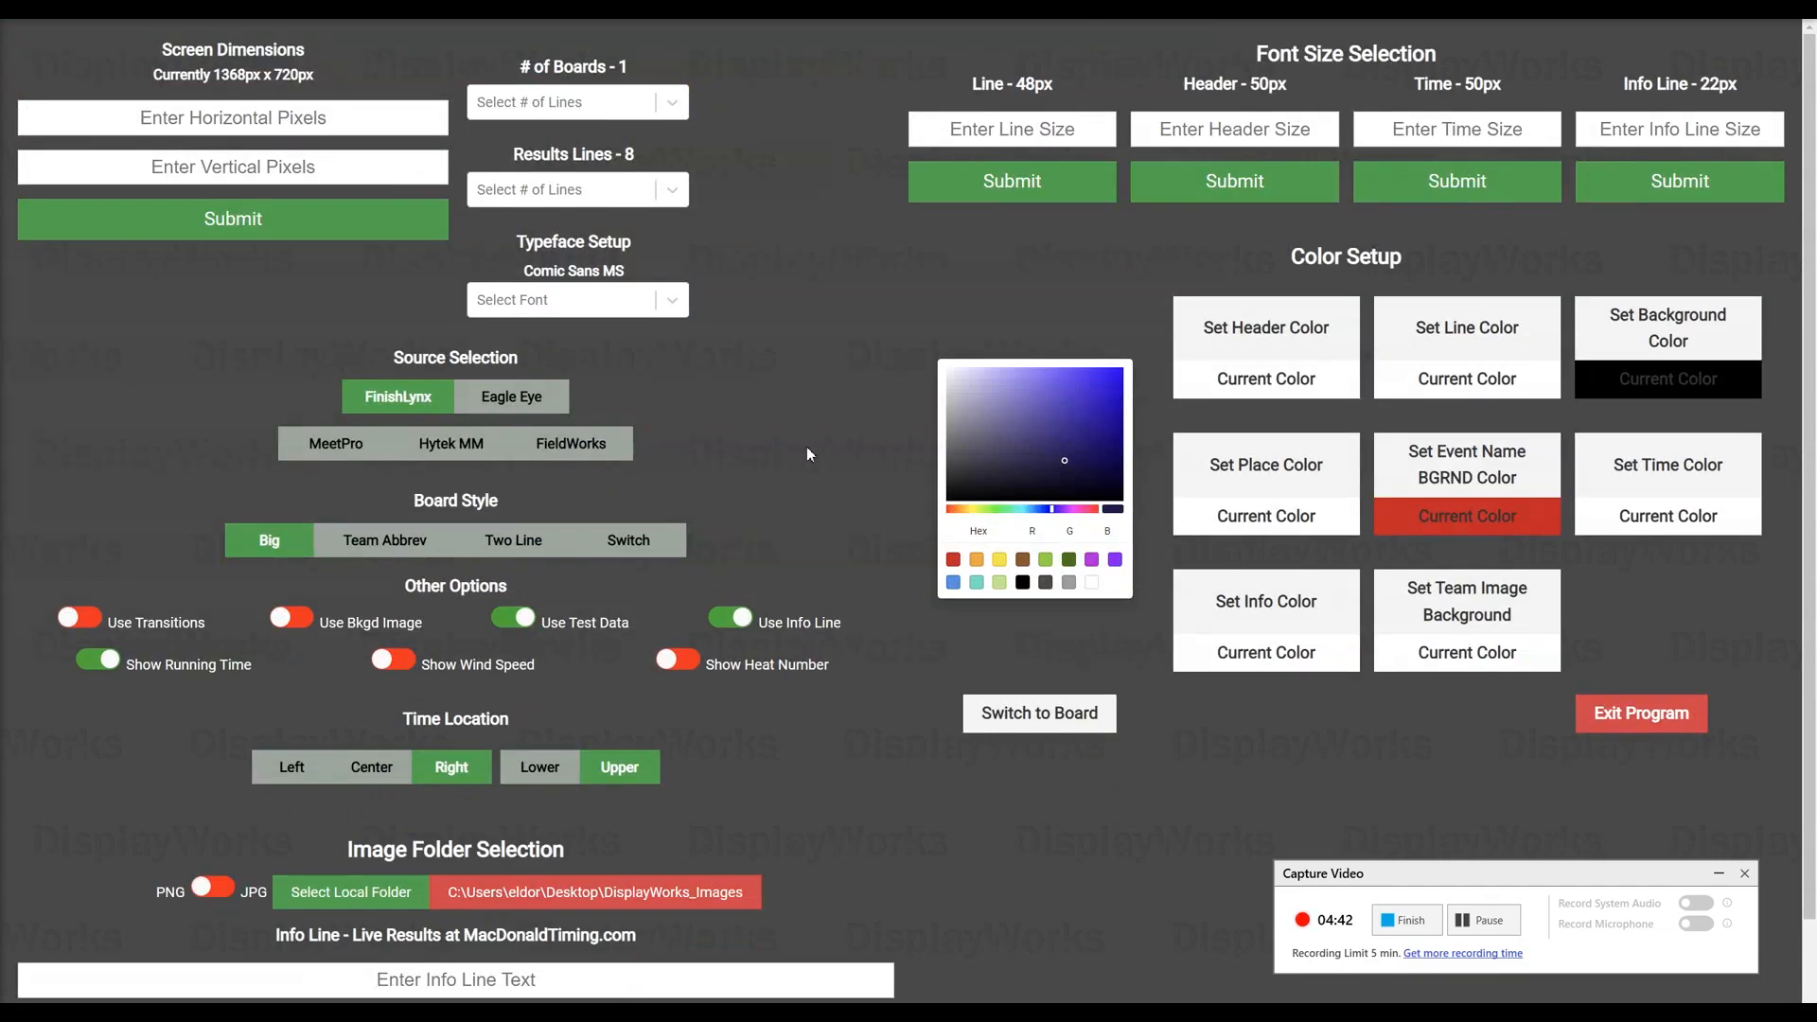